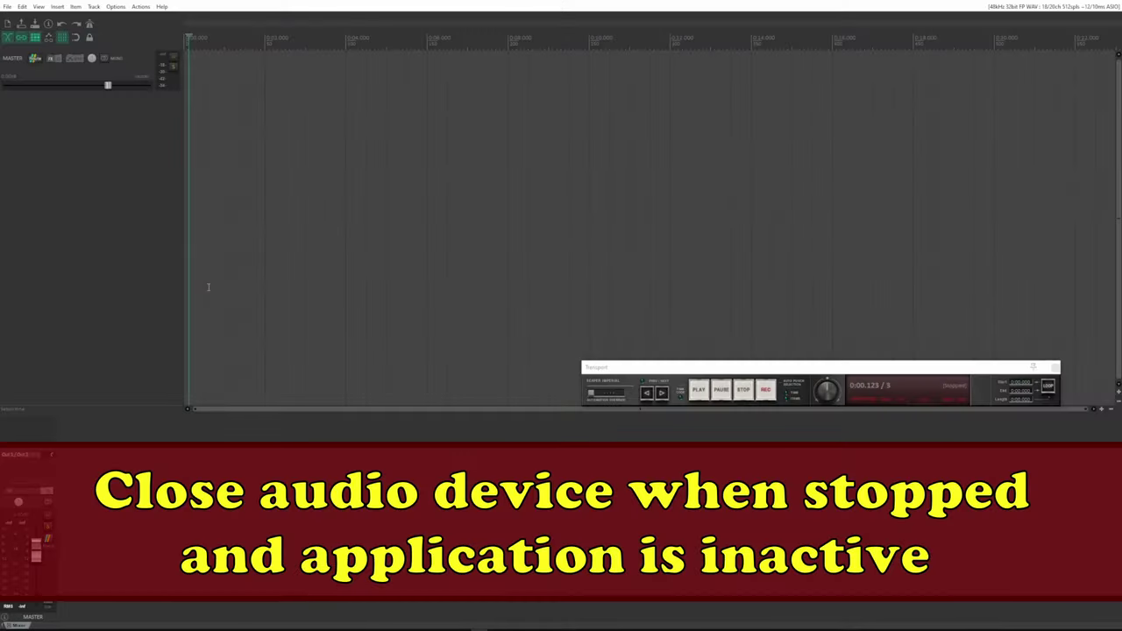
# - Place the edit cursor near the start, open Audio preferences with Ctrl+P, then switch to foobar2000
pyautogui.click(208, 287)
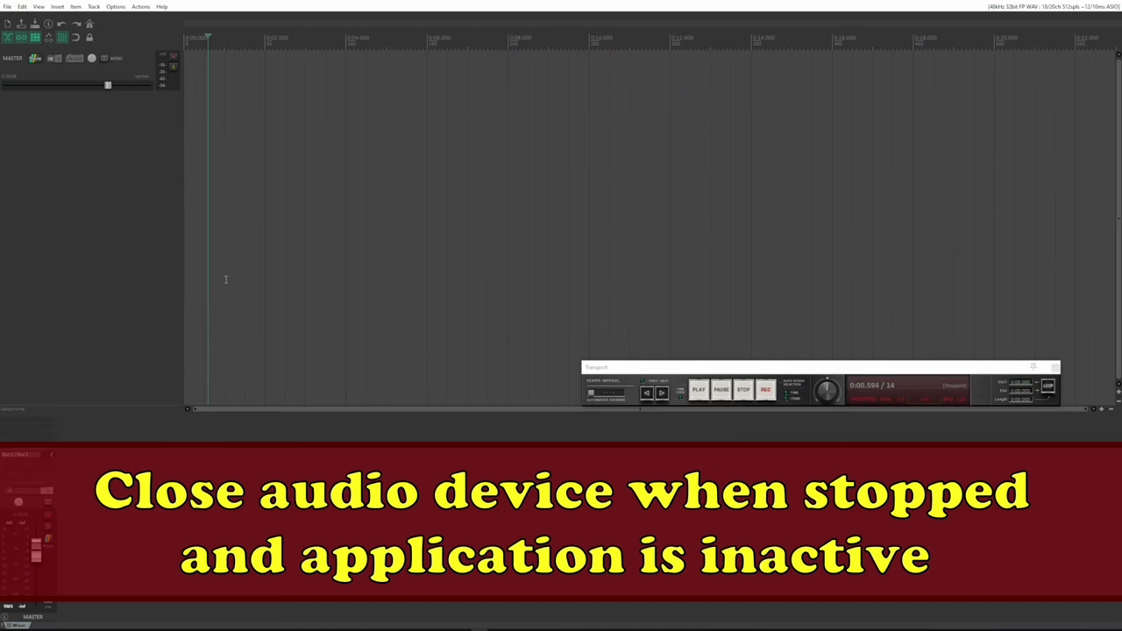
pyautogui.hotkey('ctrl', 'p')
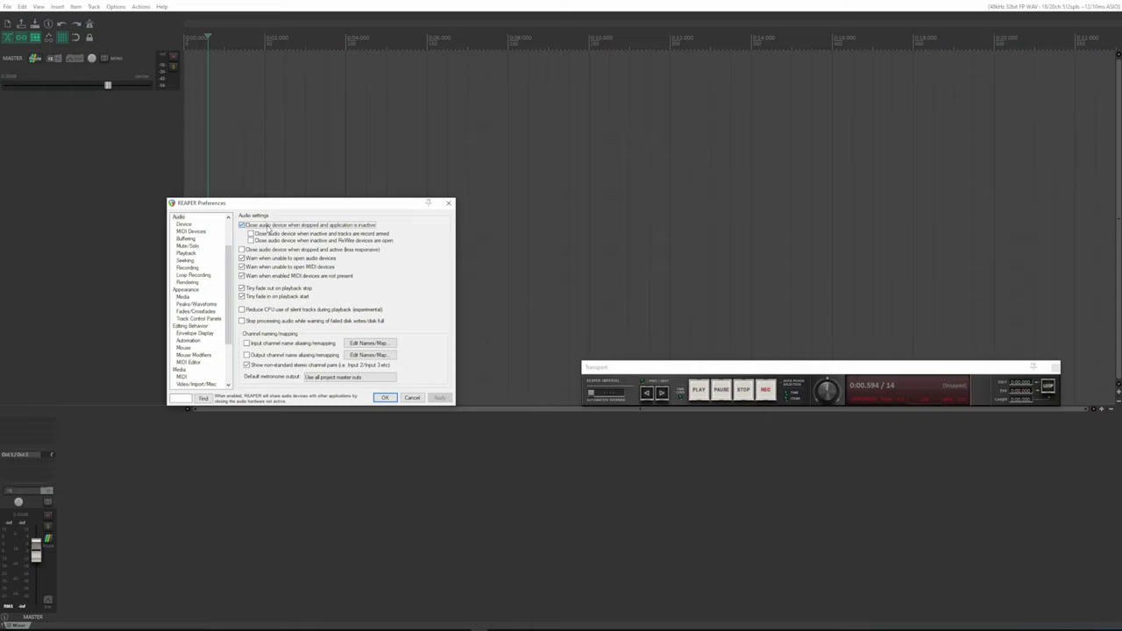
pyautogui.hotkey('alt', 'Tab')
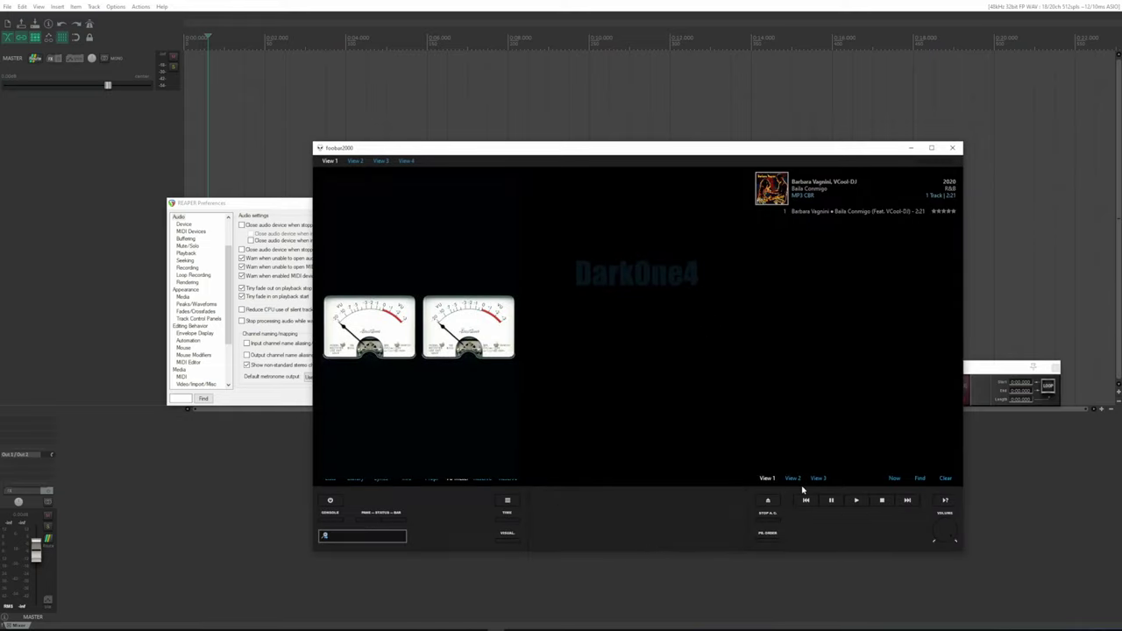
# - Try playing Baila Conmigo, dismiss the playback error, and keep 'Close audio device when stopped and application is inactive' enabled
pyautogui.click(857, 501)
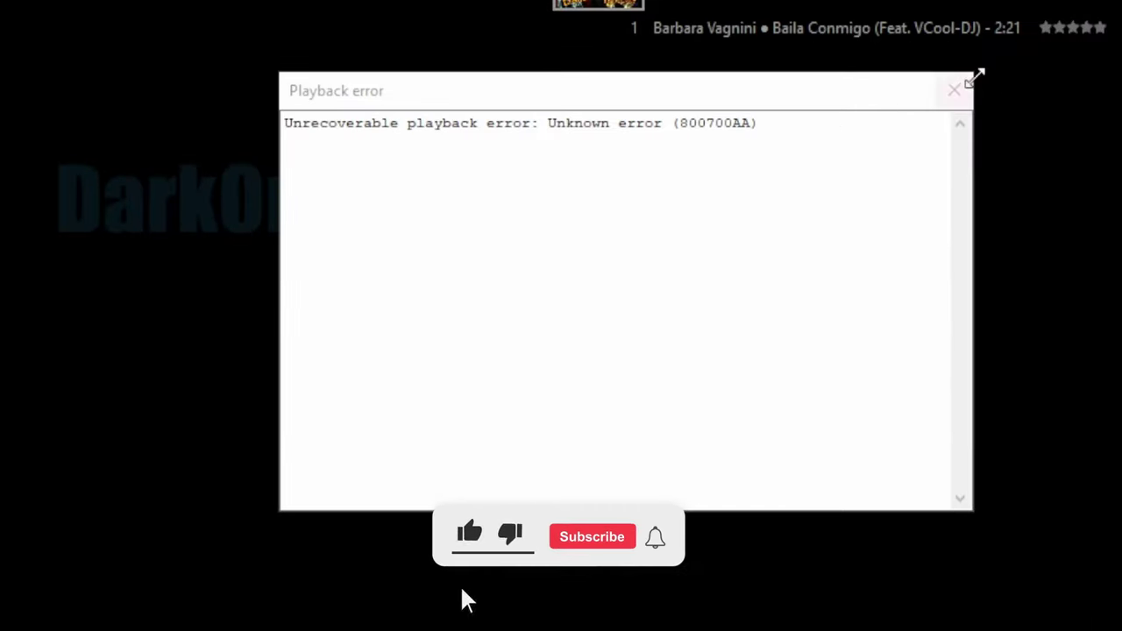
pyautogui.click(954, 90)
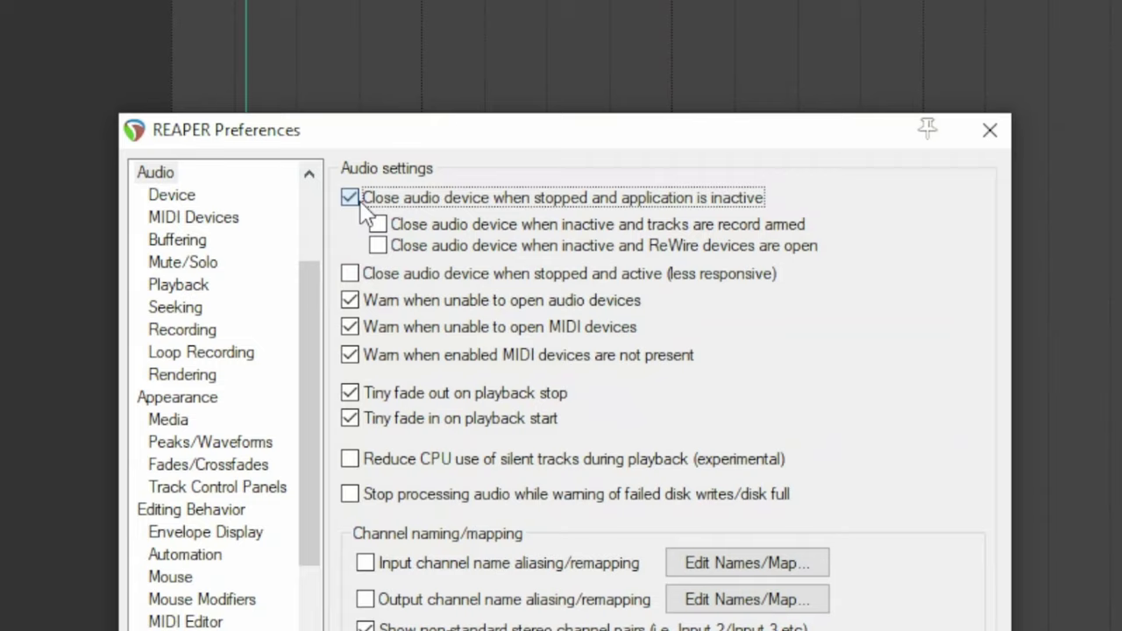
pyautogui.click(354, 202)
pyautogui.click(360, 204)
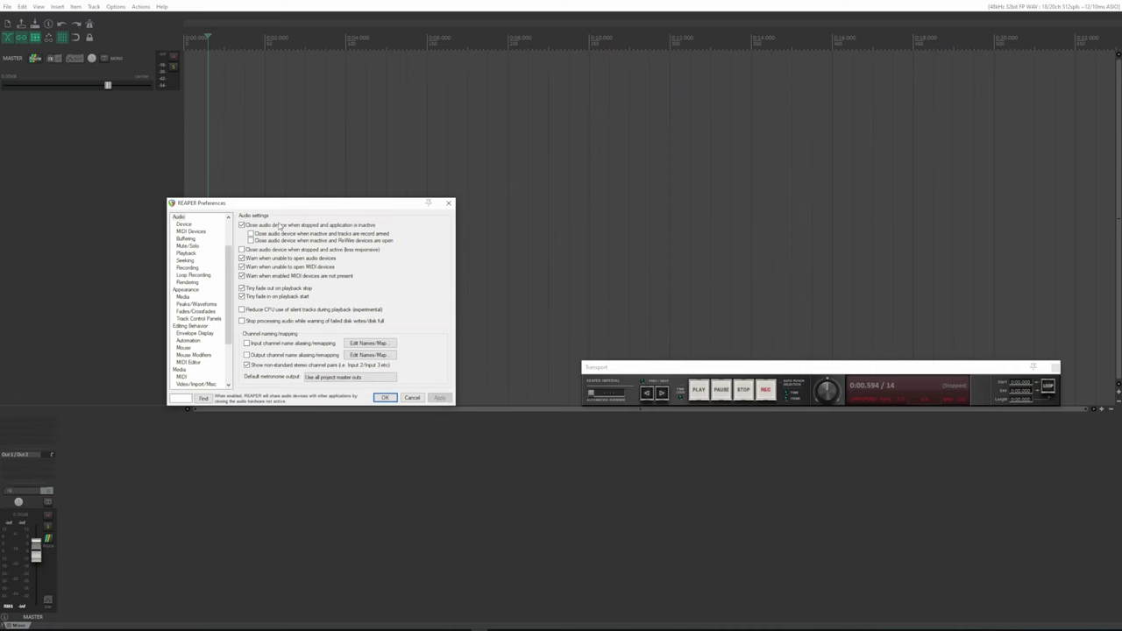
# - Enable closing the audio device while tracks are record-armed, then add a new track and record-arm it
pyautogui.click(251, 234)
pyautogui.doubleClick(47, 155)
pyautogui.click(17, 101)
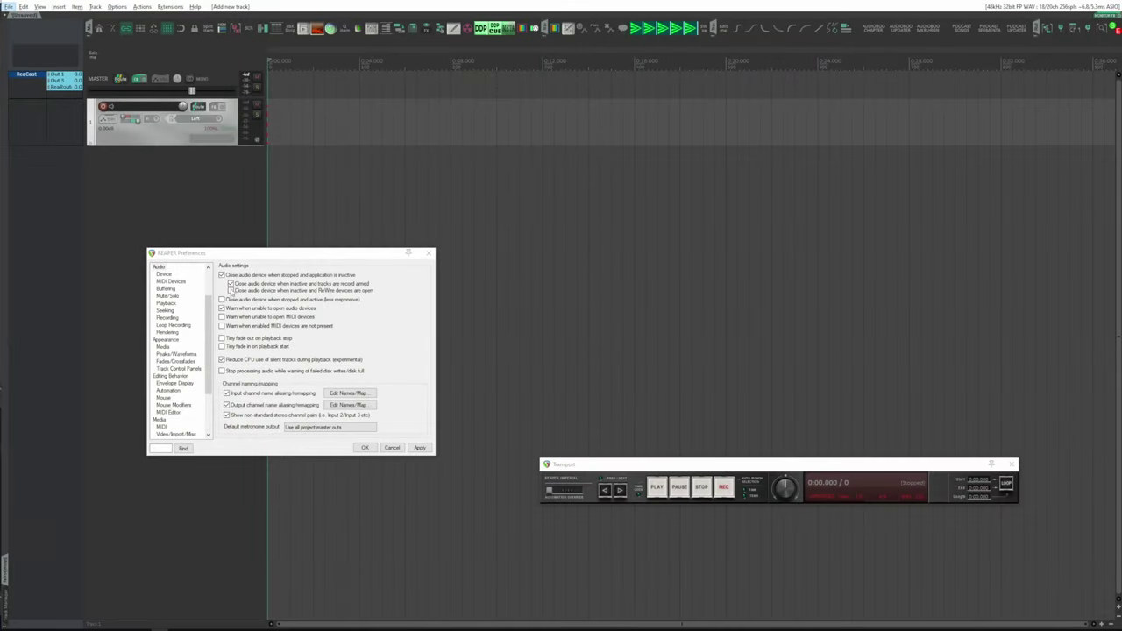
# - Add the ReWire: FL Studio plug-in to Track 1 from the FX browser
pyautogui.click(215, 106)
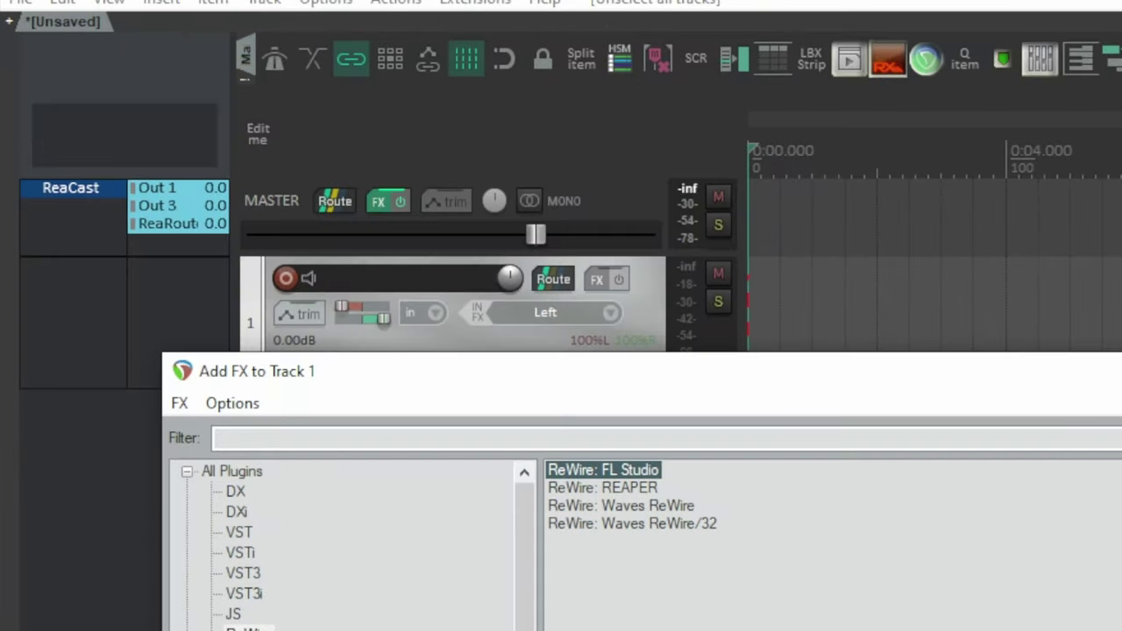
pyautogui.press('Return')
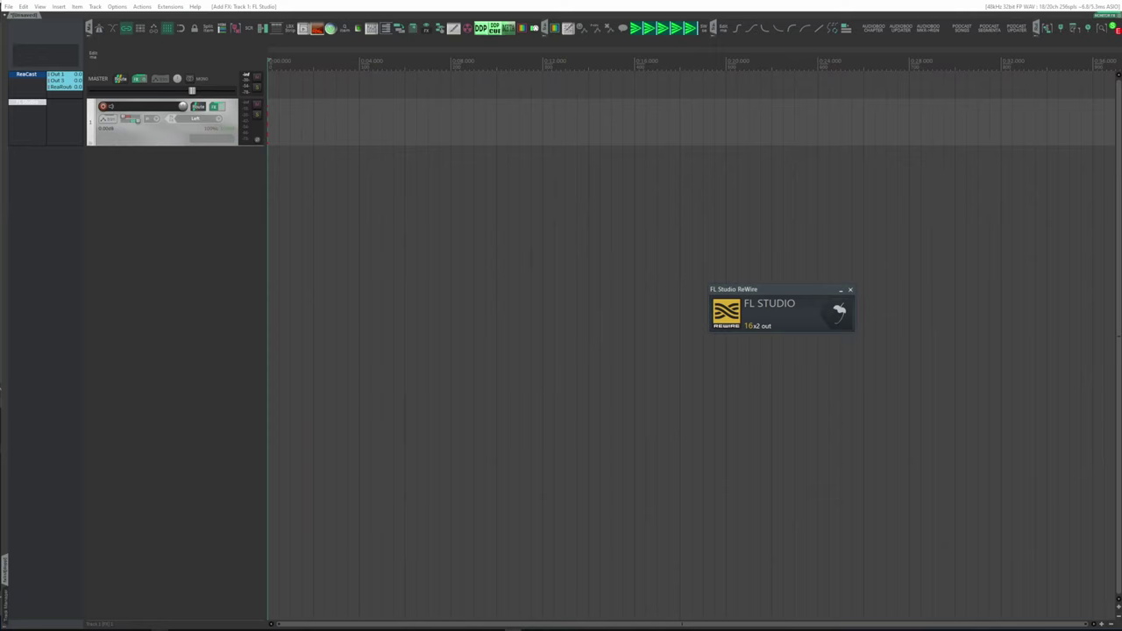
# - Close the FL Studio FX chain, play and stop Baila Conmigo in foobar2000, then move the player aside
pyautogui.click(65, 108)
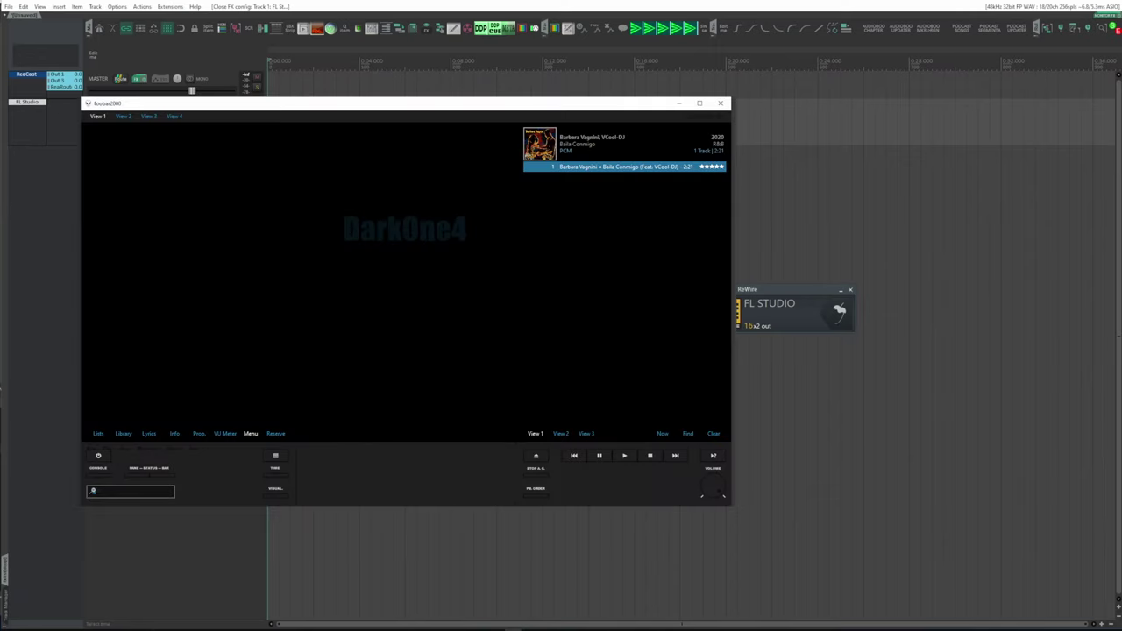
pyautogui.click(623, 457)
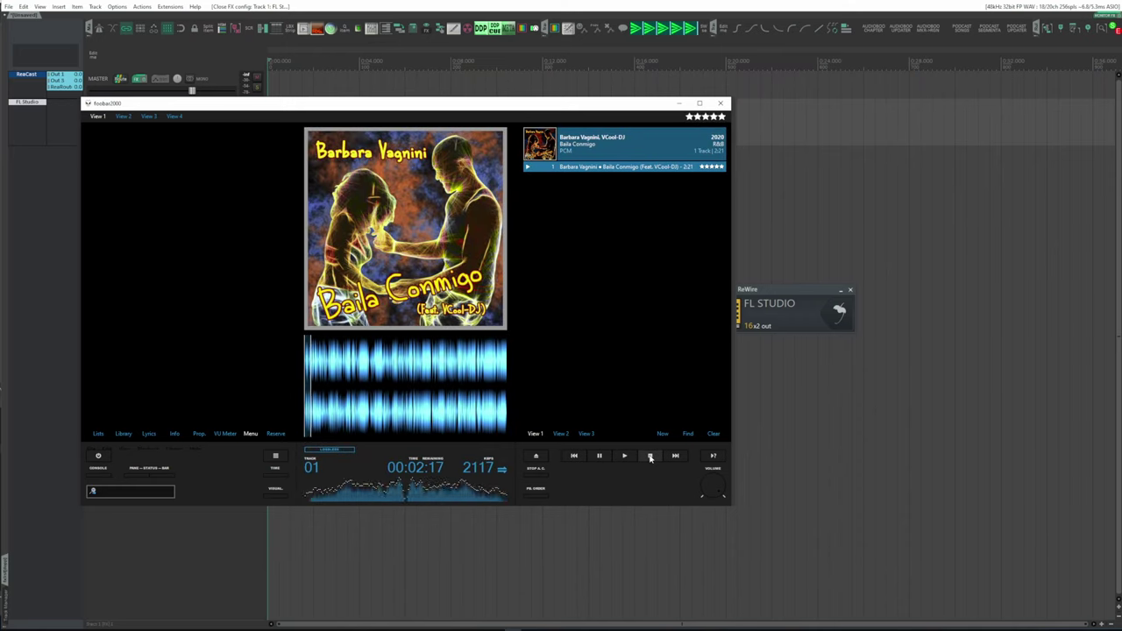
pyautogui.click(649, 455)
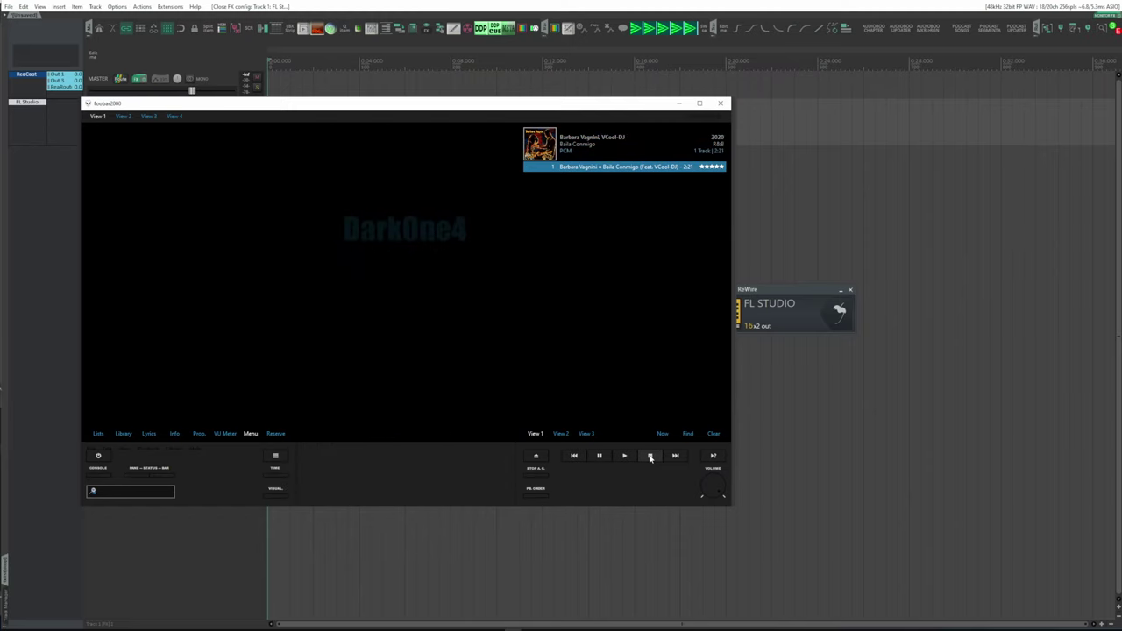
pyautogui.click(439, 289)
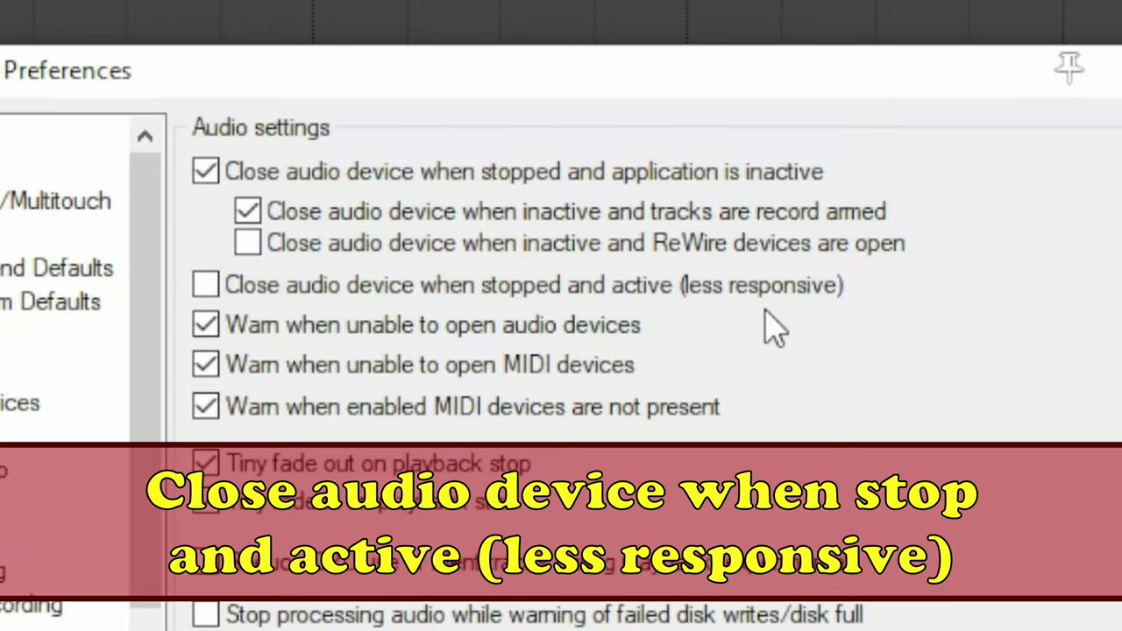
# - Enable 'Close audio device when stopped and active (less responsive)' and apply it
pyautogui.click(205, 285)
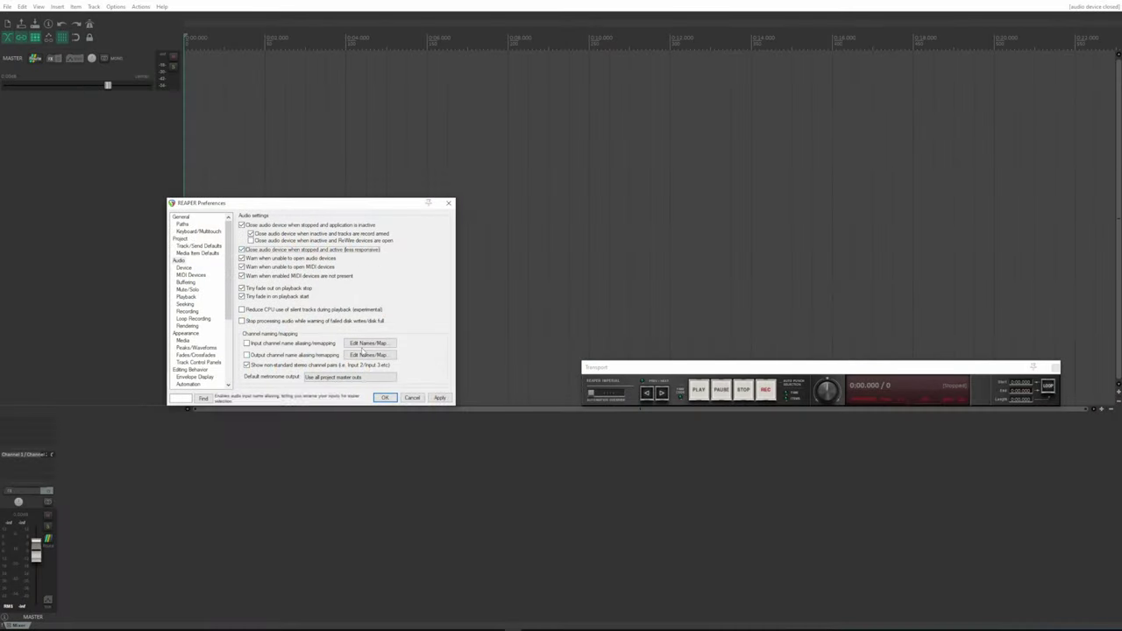
pyautogui.click(440, 398)
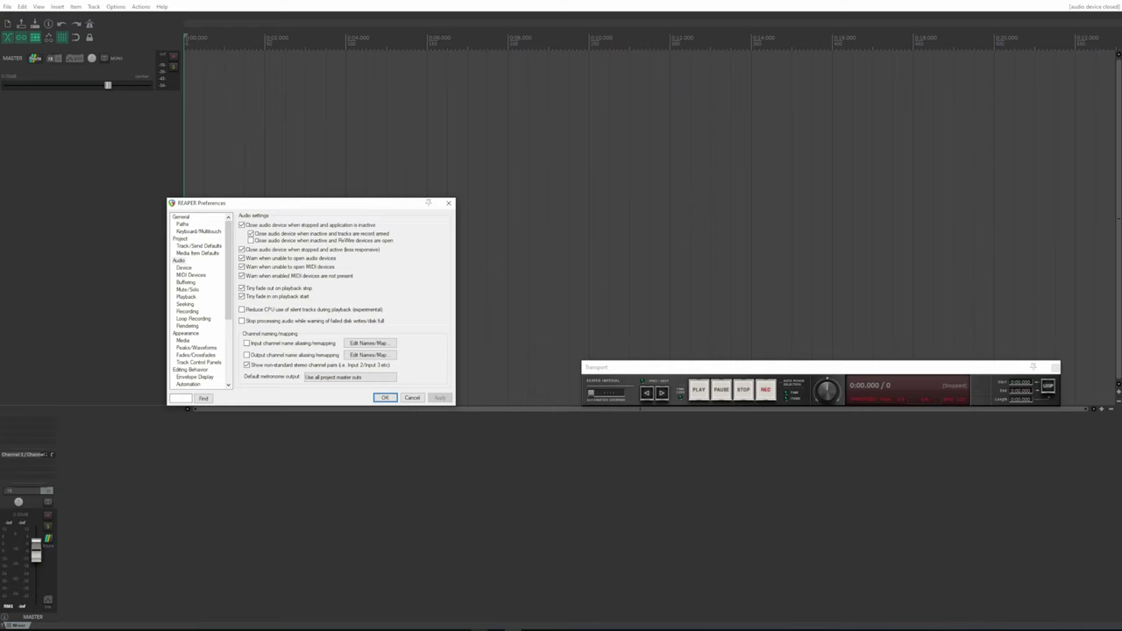
# - In foobar2000, play then stop Baila Conmigo, which raises the 800700AA playback error
pyautogui.hotkey('alt', 'Tab')
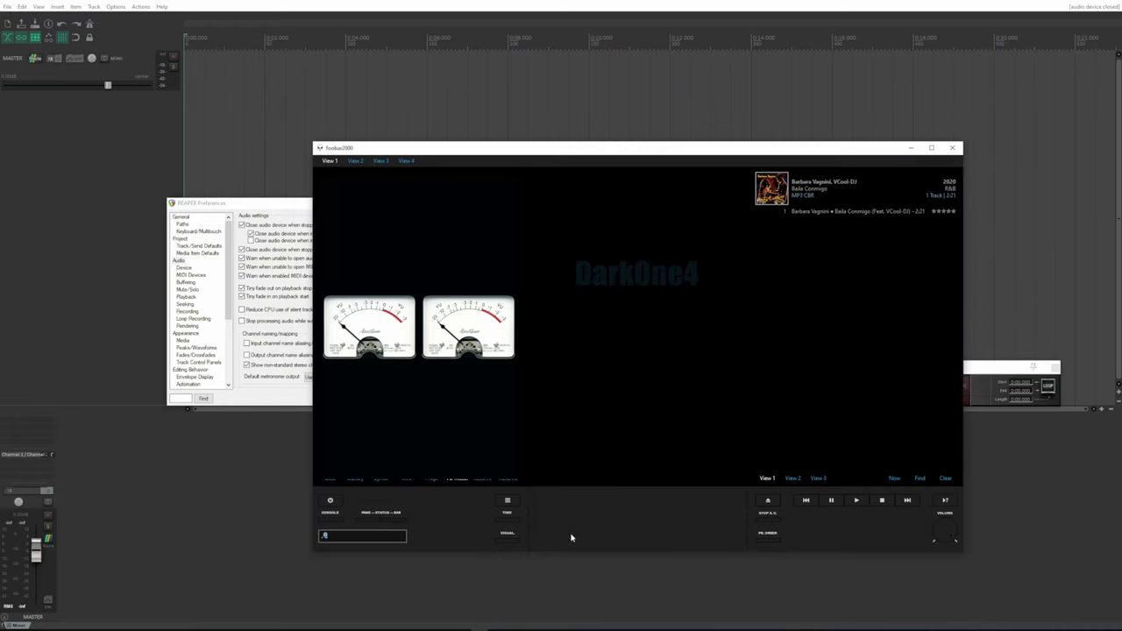
pyautogui.click(866, 501)
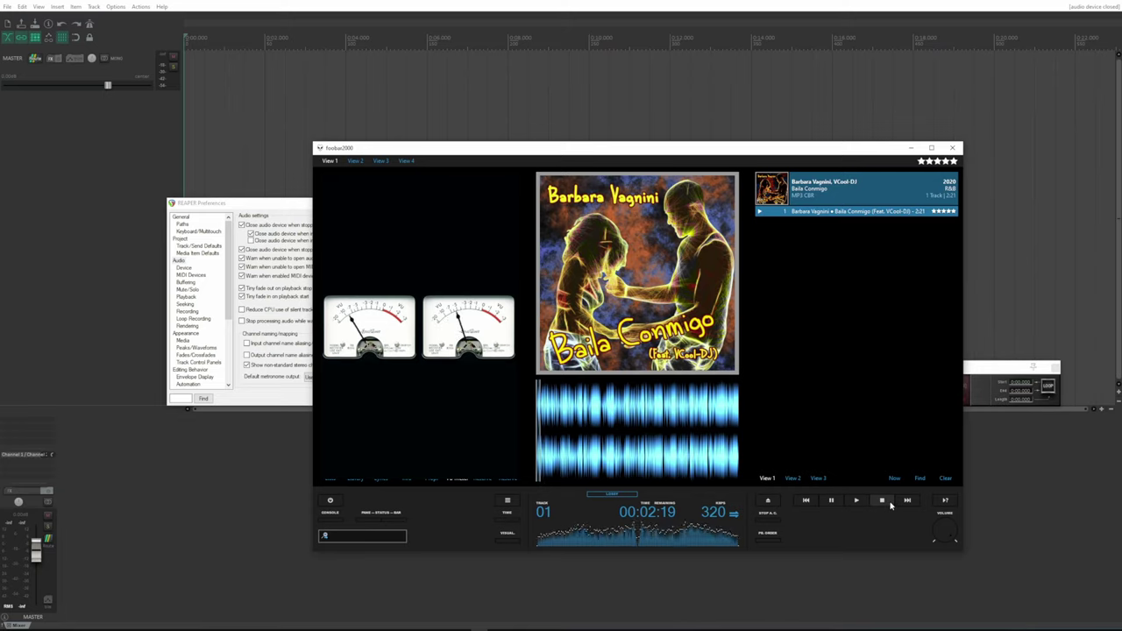
pyautogui.click(882, 501)
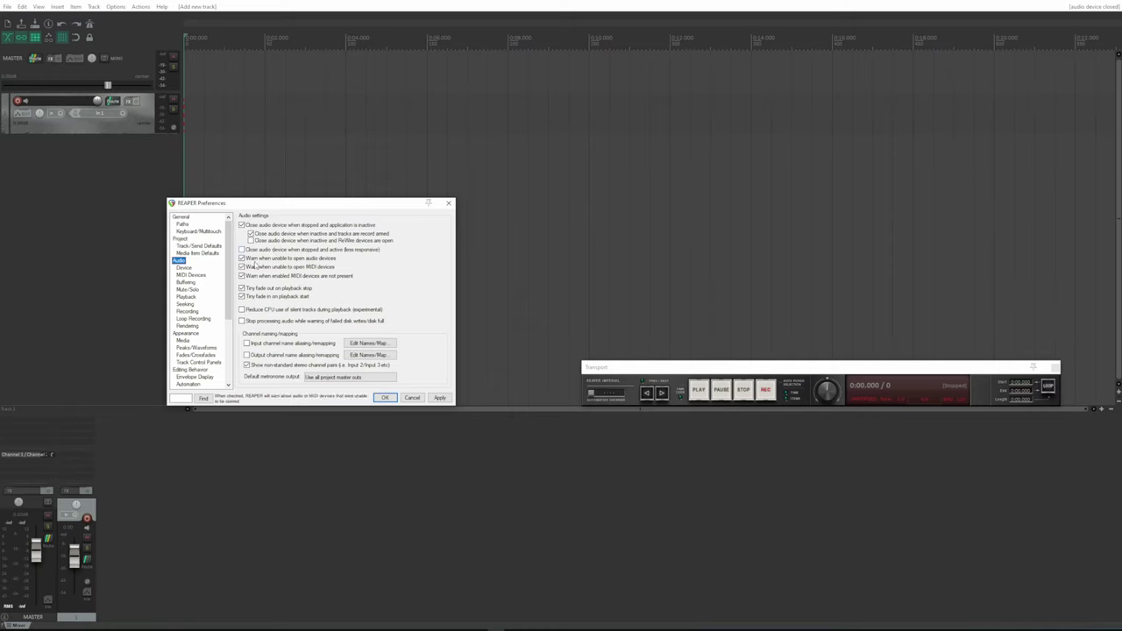
# - Untick 'Warn when unable to open audio devices' and apply, then re-tick it and apply again
pyautogui.click(258, 262)
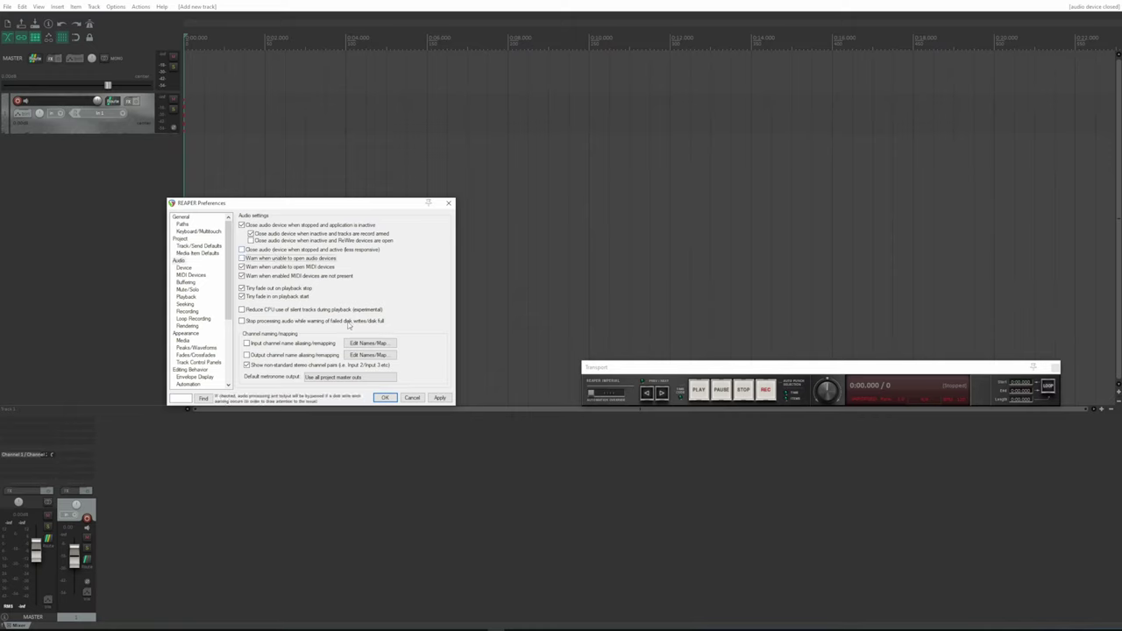
pyautogui.click(436, 396)
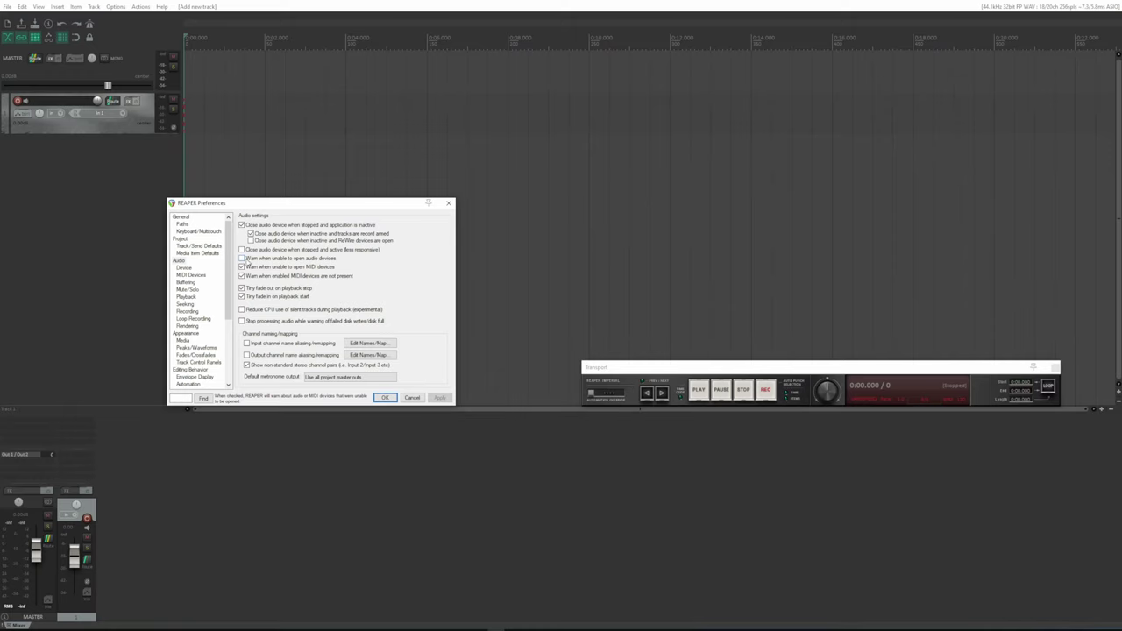
pyautogui.click(245, 258)
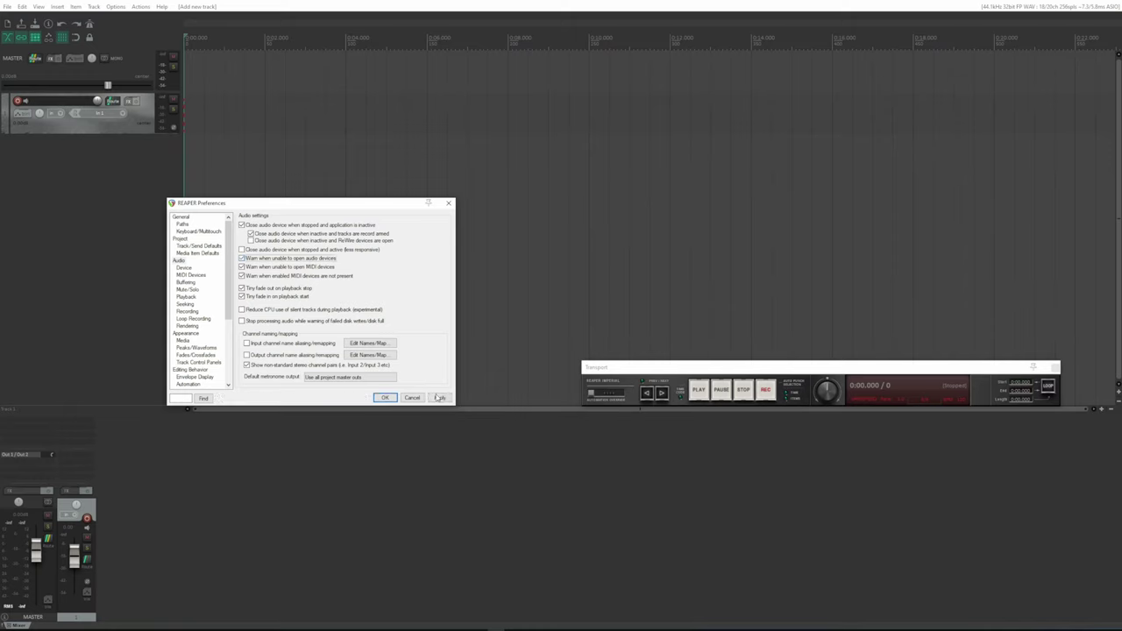
pyautogui.click(439, 397)
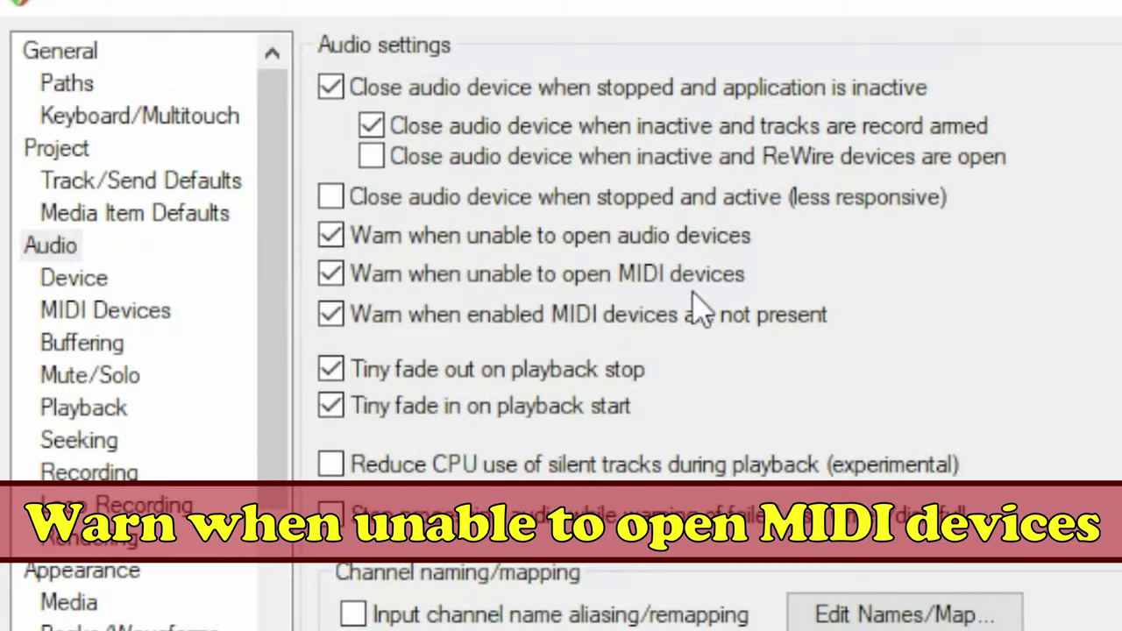
# - Toggle 'Warn when unable to open MIDI devices' back on and apply the setting
pyautogui.click(286, 266)
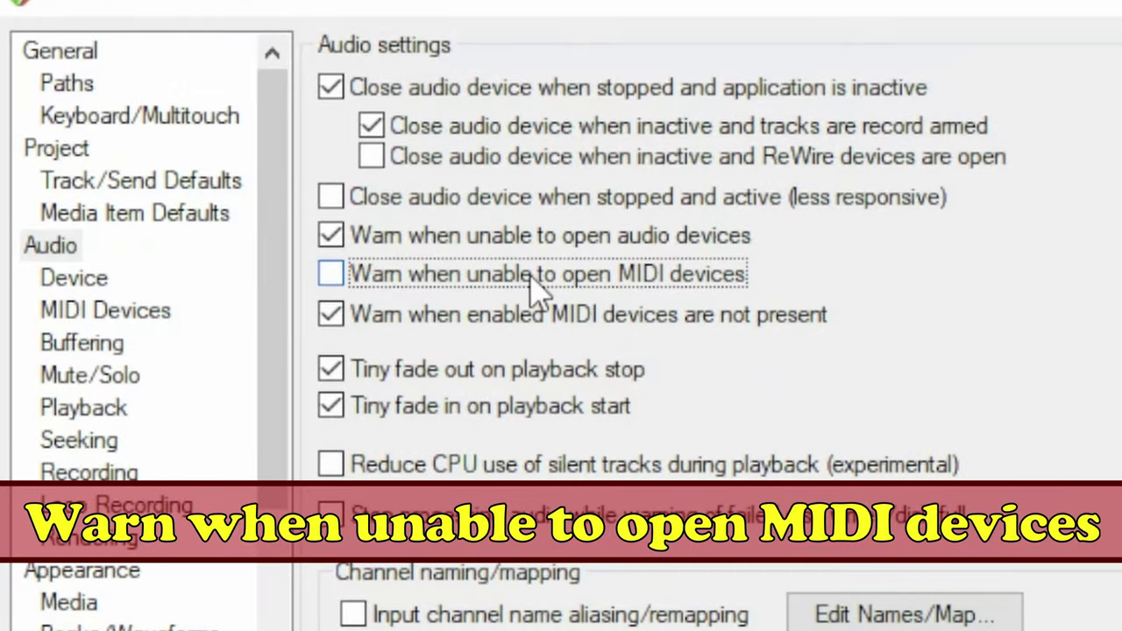
pyautogui.click(539, 273)
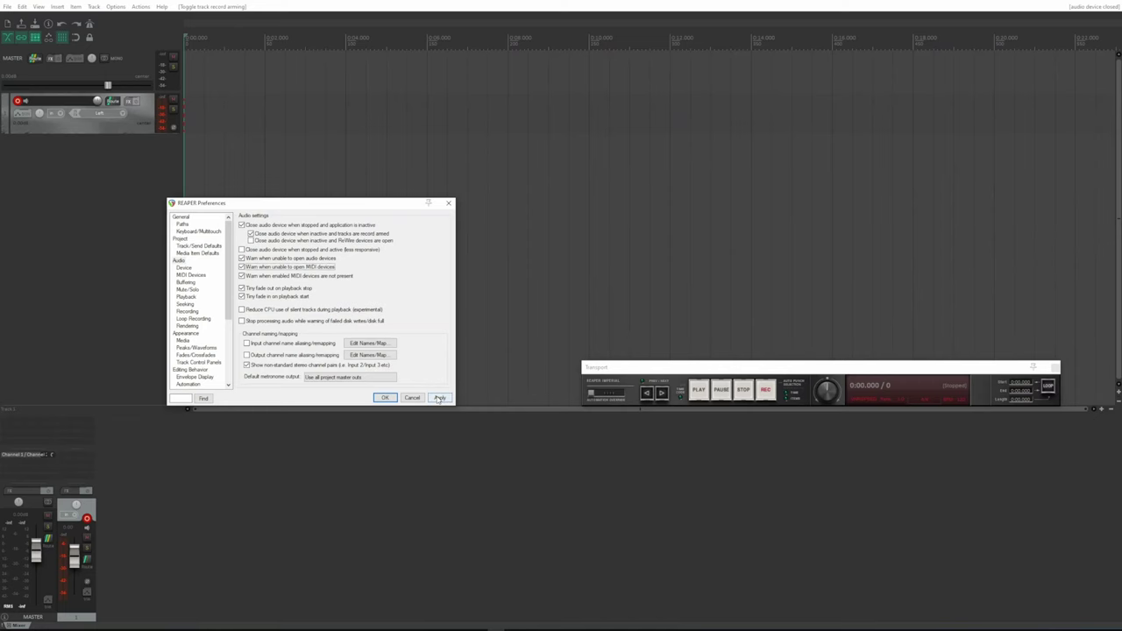
pyautogui.click(439, 398)
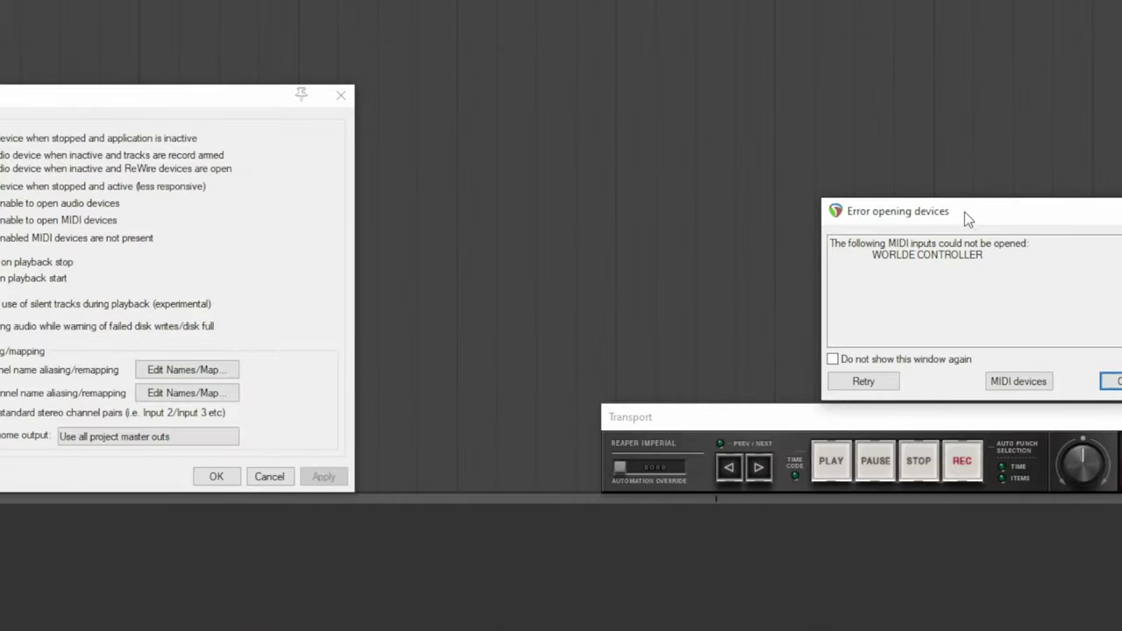
# - Move the WORLDE CONTROLLER error dialog aside and retry opening the MIDI devices
pyautogui.moveTo(767, 267); pyautogui.dragTo(532, 252)
pyautogui.moveTo(551, 195); pyautogui.dragTo(278, 201)
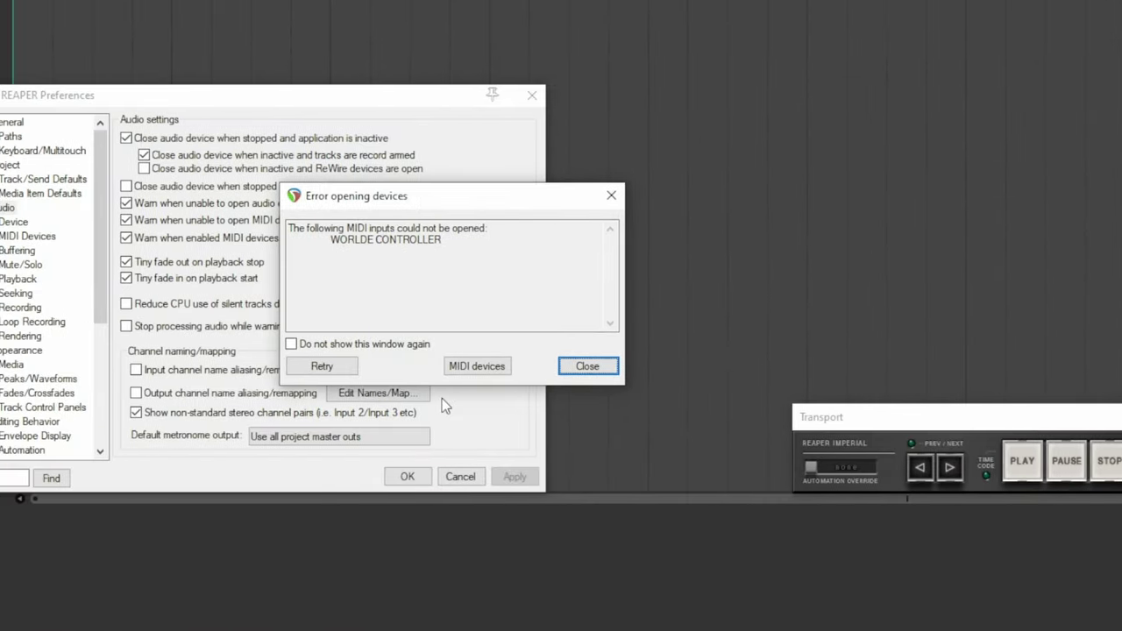
pyautogui.click(473, 366)
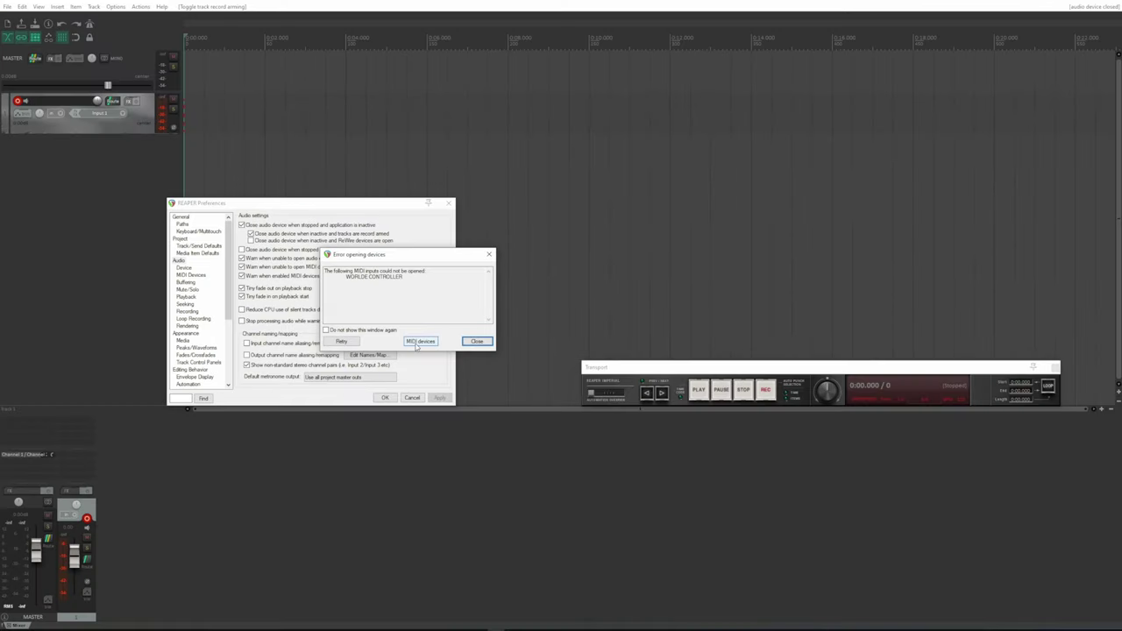
pyautogui.click(341, 341)
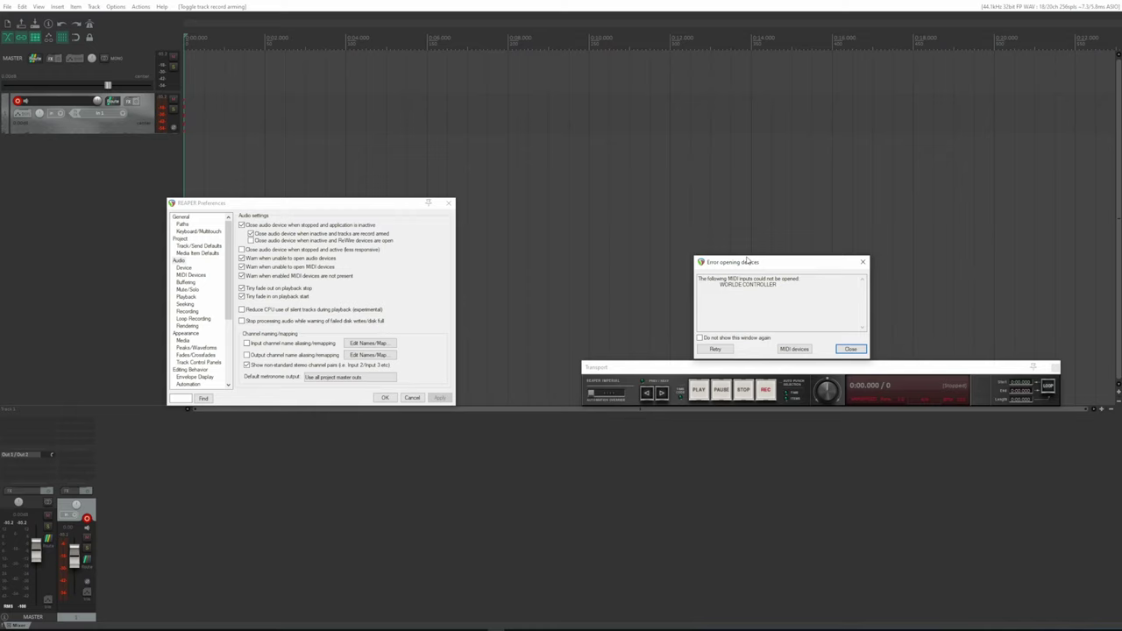
pyautogui.moveTo(750, 263); pyautogui.dragTo(573, 222)
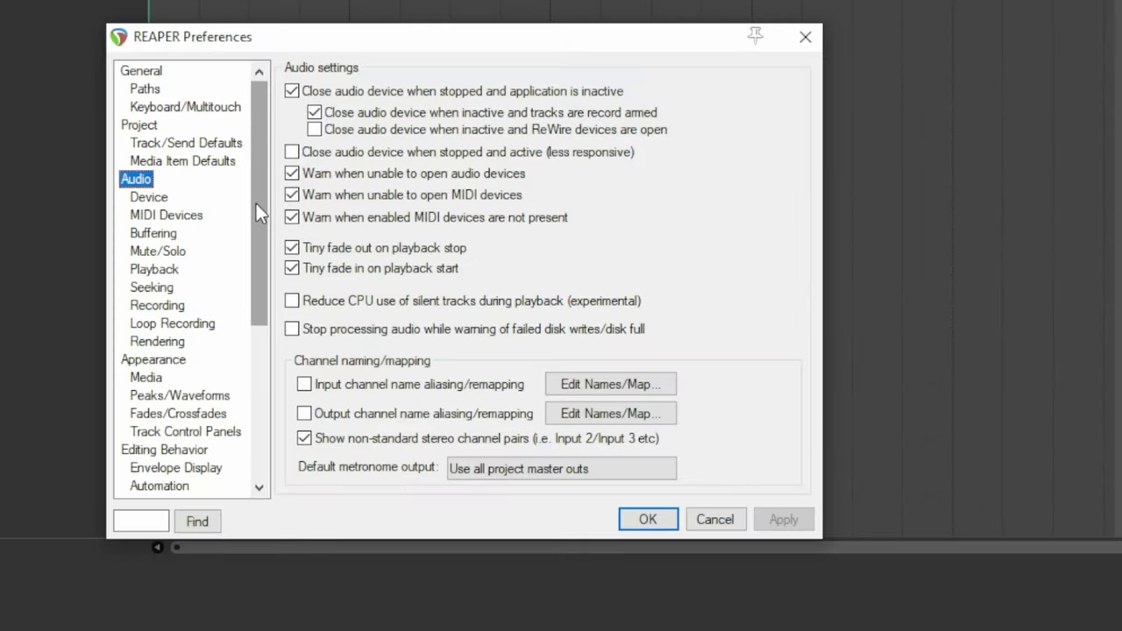
# - On the MIDI Devices page, enable WORLDE CONTROLLER as an input through its right-click menu
pyautogui.scroll(-3, 230, 267)
pyautogui.scroll(3, 230, 266)
pyautogui.click(176, 215)
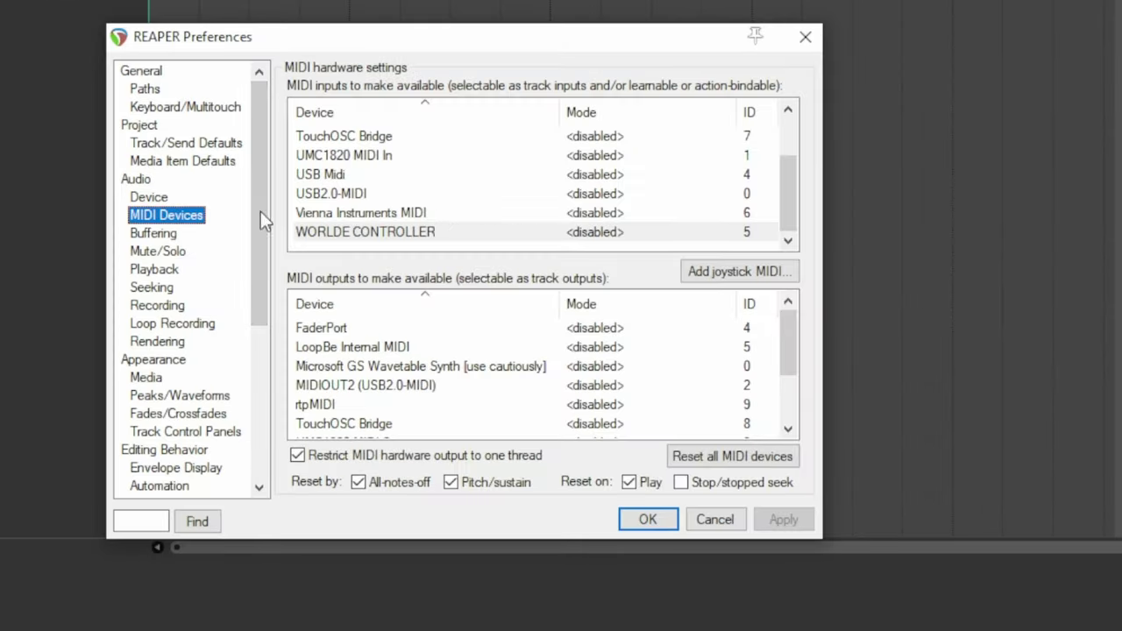
pyautogui.click(653, 233)
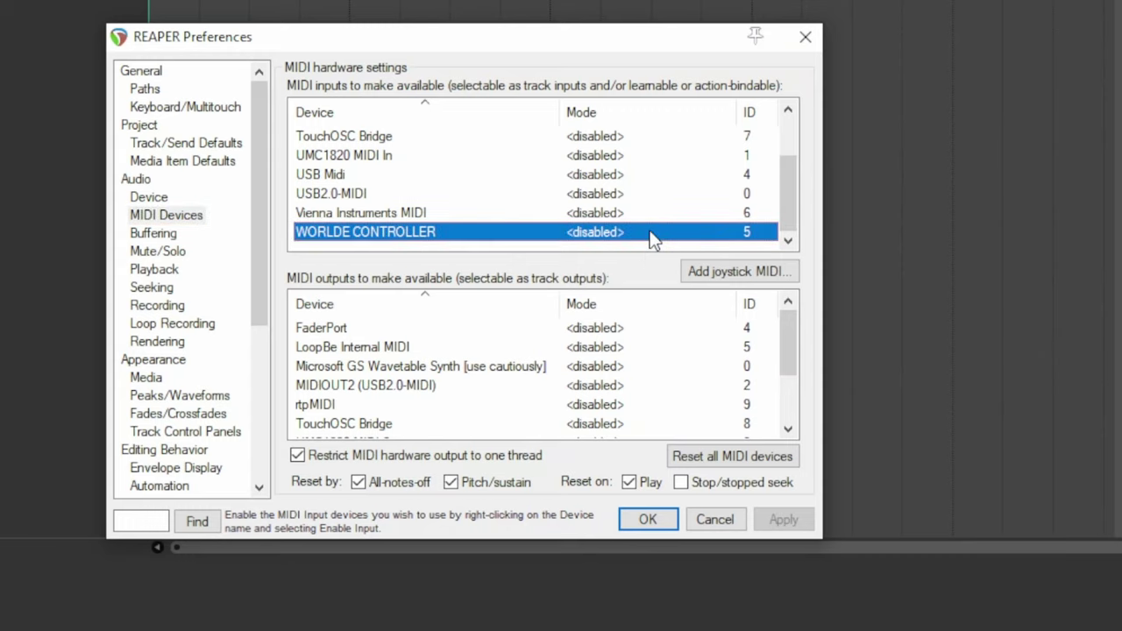
pyautogui.rightClick(653, 237)
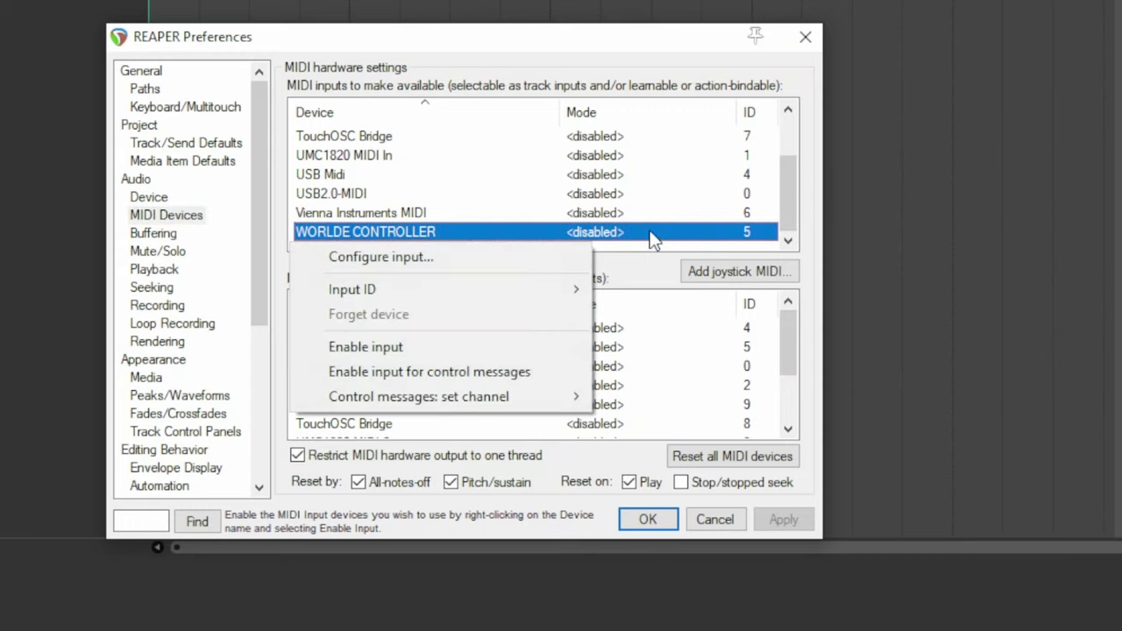
pyautogui.click(463, 346)
# - Apply the WORLDE CONTROLLER change, then disable 'Warn when enabled MIDI devices are not present' and apply
pyautogui.click(780, 531)
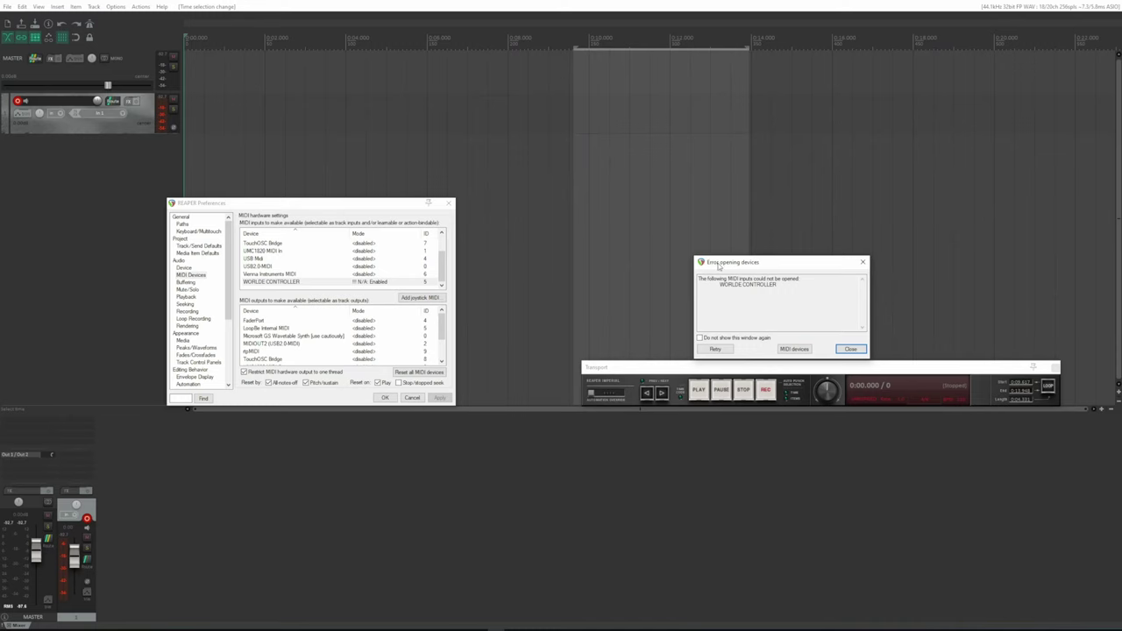
pyautogui.moveTo(719, 264); pyautogui.dragTo(488, 252)
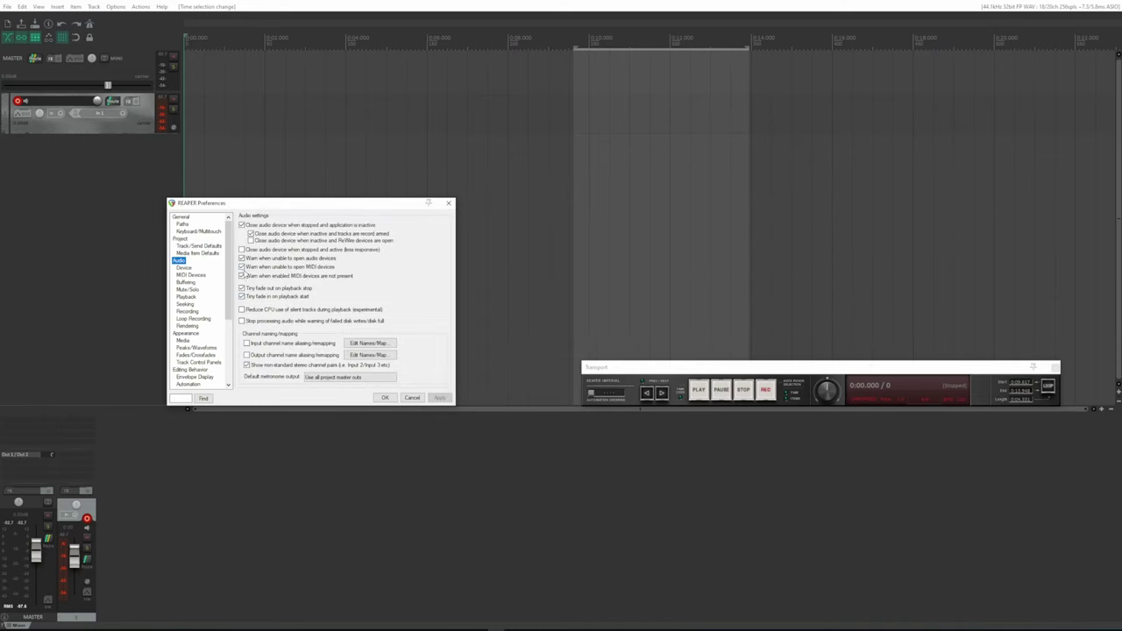
pyautogui.click(242, 275)
pyautogui.click(440, 398)
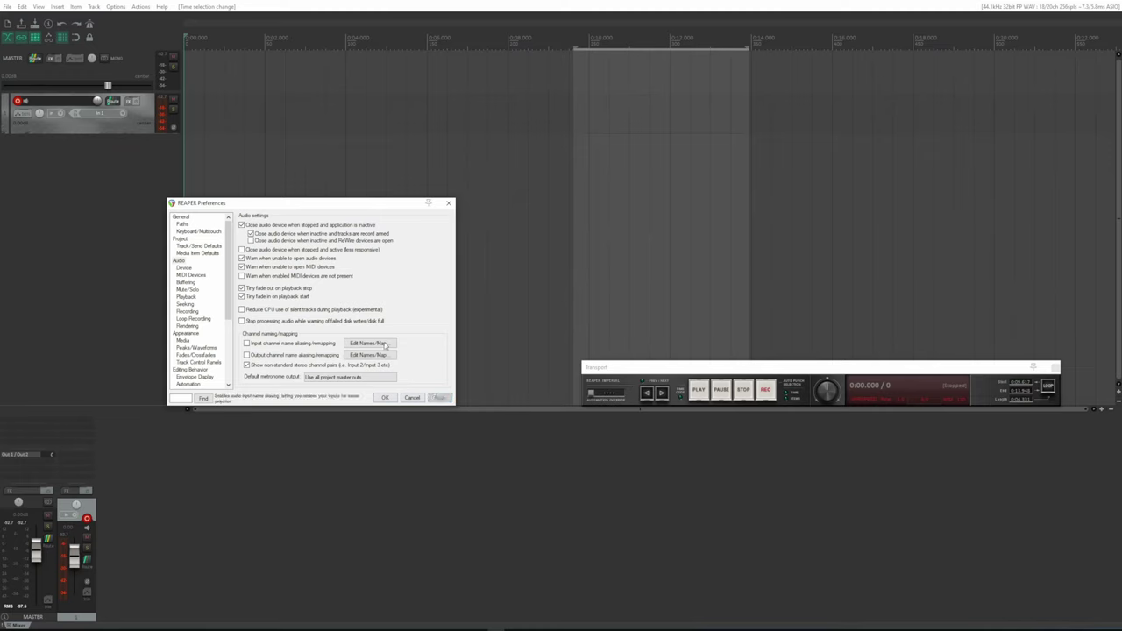
# - In MIDI Devices, toggle the WORLDE CONTROLLER input off and back to enabled, then apply
pyautogui.click(199, 275)
pyautogui.scroll(-2, 343, 277)
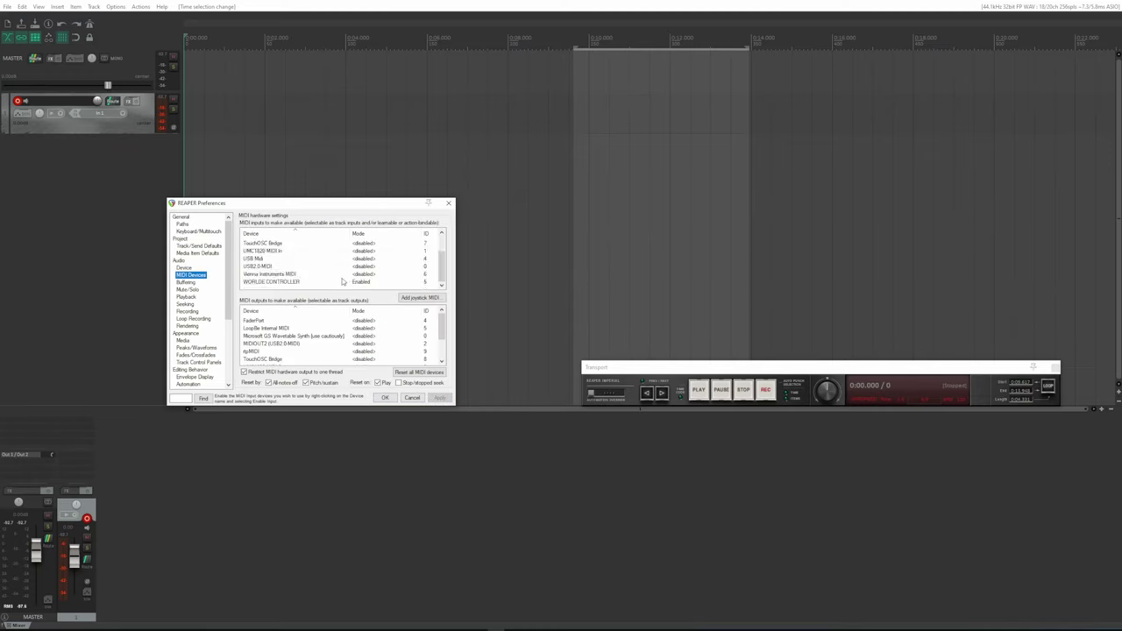
pyautogui.click(333, 282)
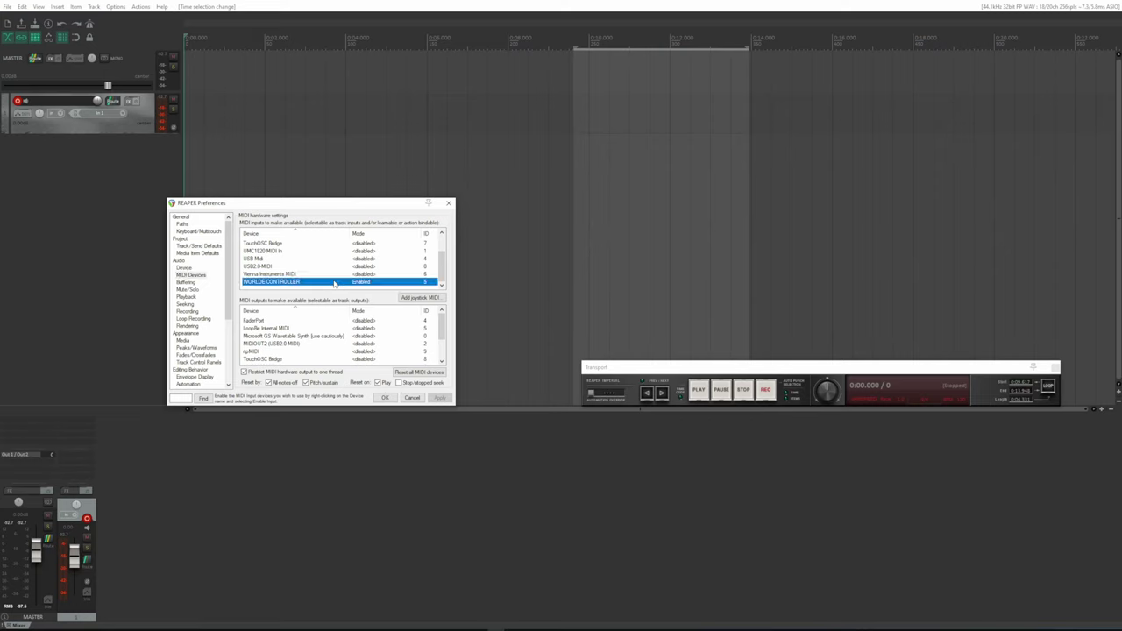
pyautogui.rightClick(334, 284)
pyautogui.click(281, 327)
pyautogui.rightClick(342, 284)
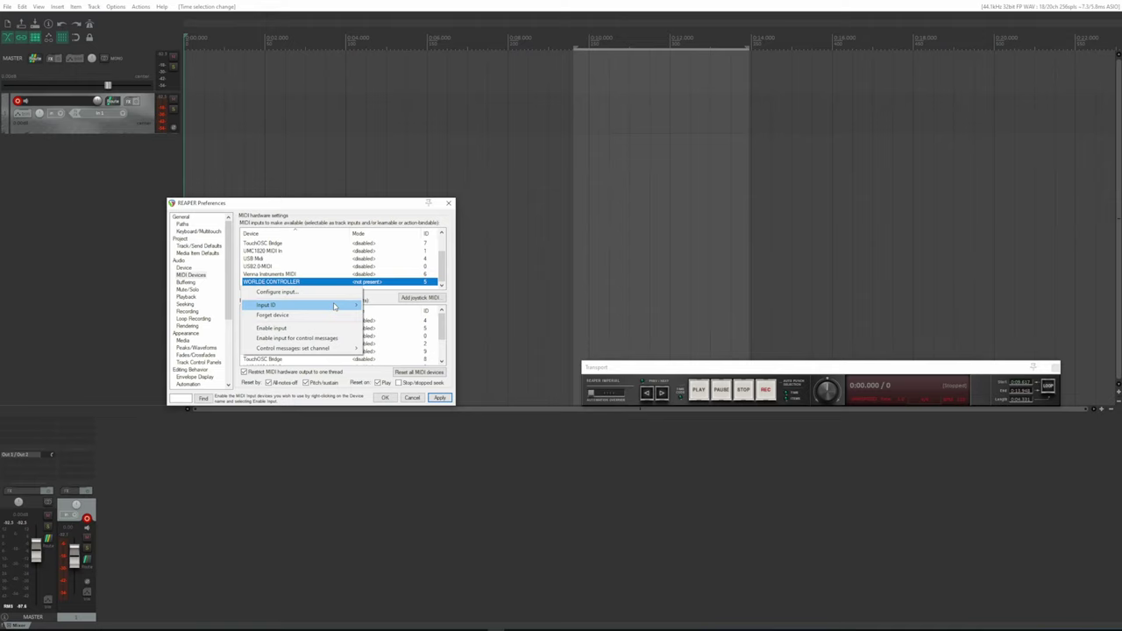
pyautogui.click(278, 328)
pyautogui.click(439, 397)
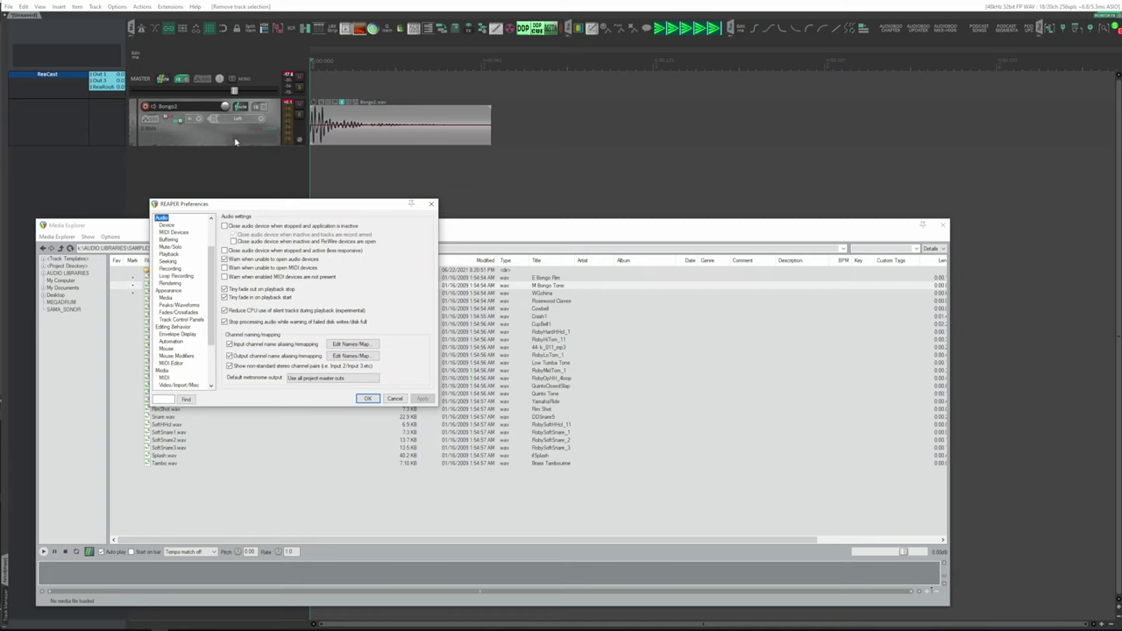
# - Play Bongo2, uncheck tiny fade out on stop and tiny fade in on start, then replay to compare
pyautogui.click(219, 139)
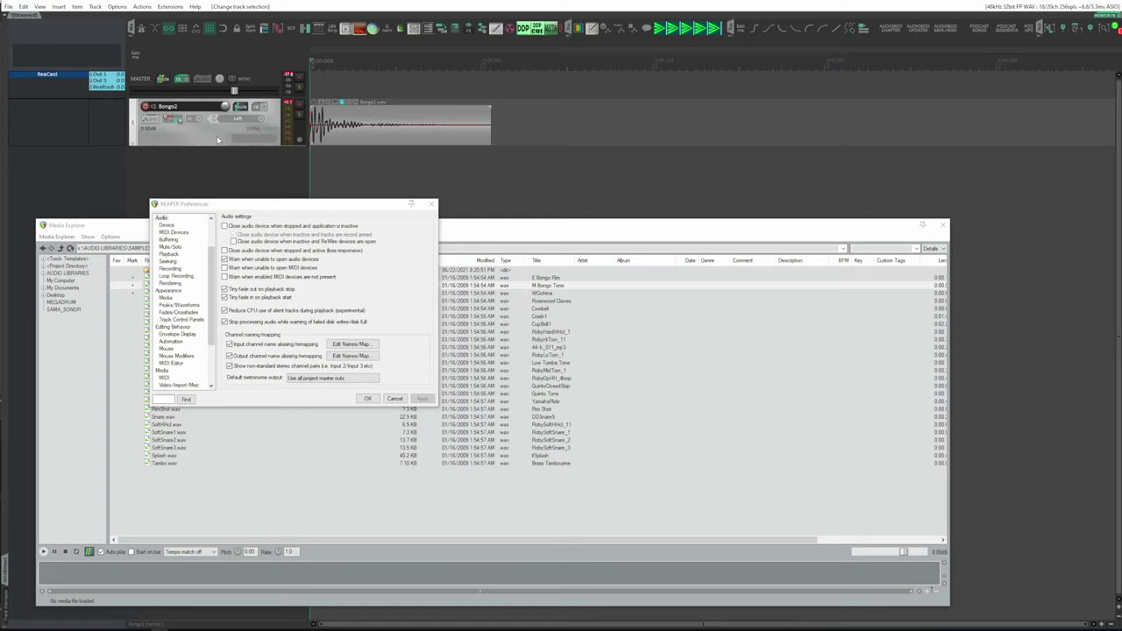
pyautogui.press('space')
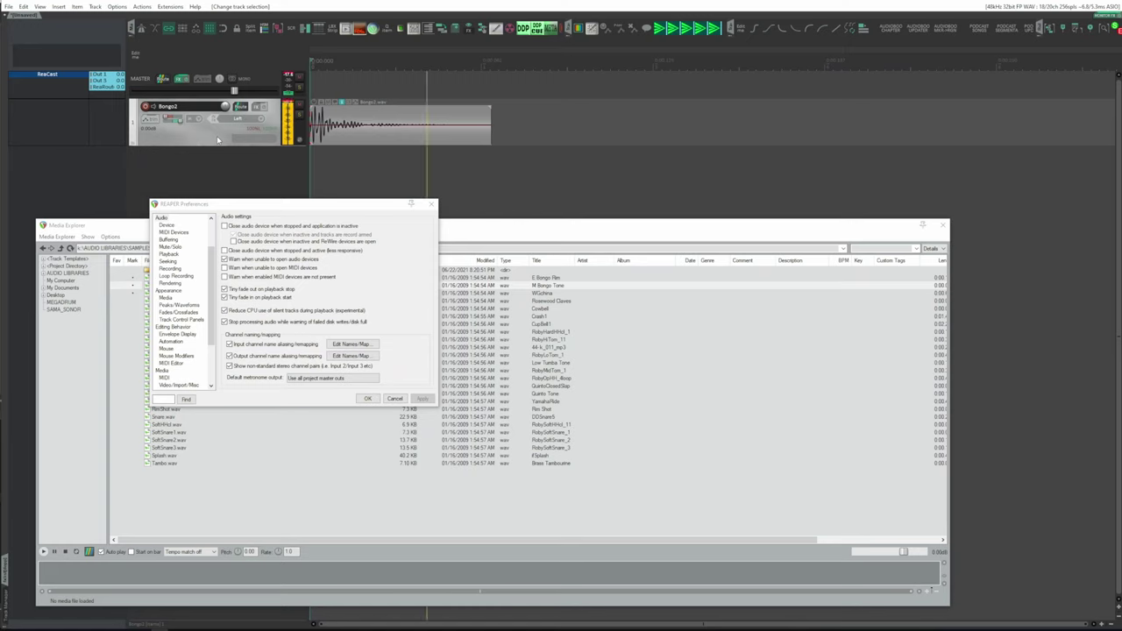
pyautogui.click(224, 288)
pyautogui.click(225, 297)
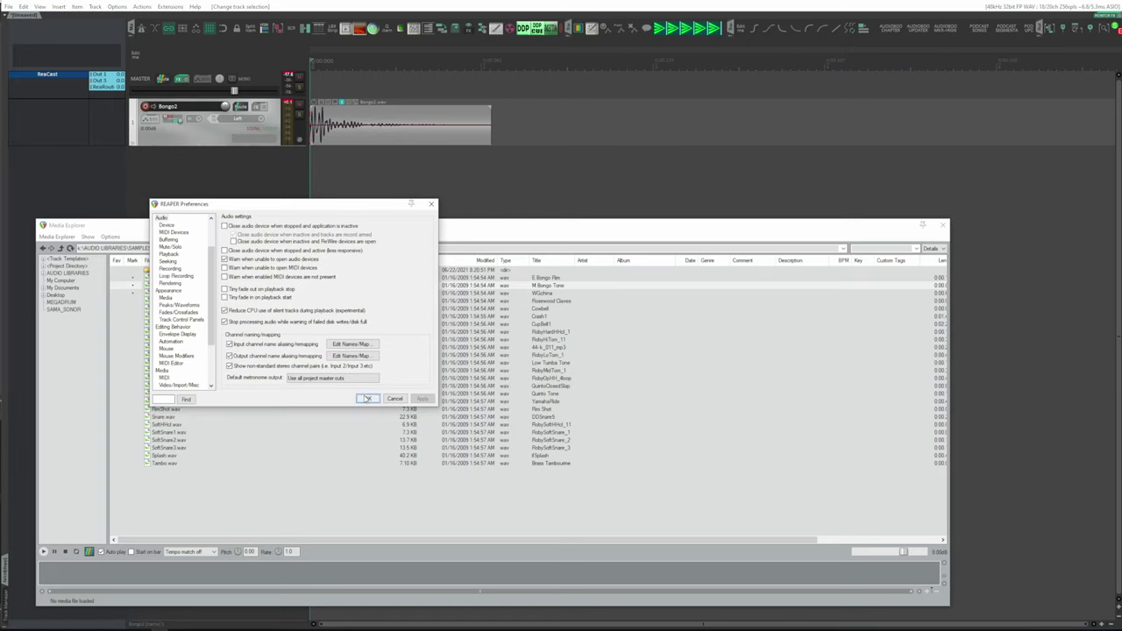
pyautogui.click(367, 399)
pyautogui.press('space')
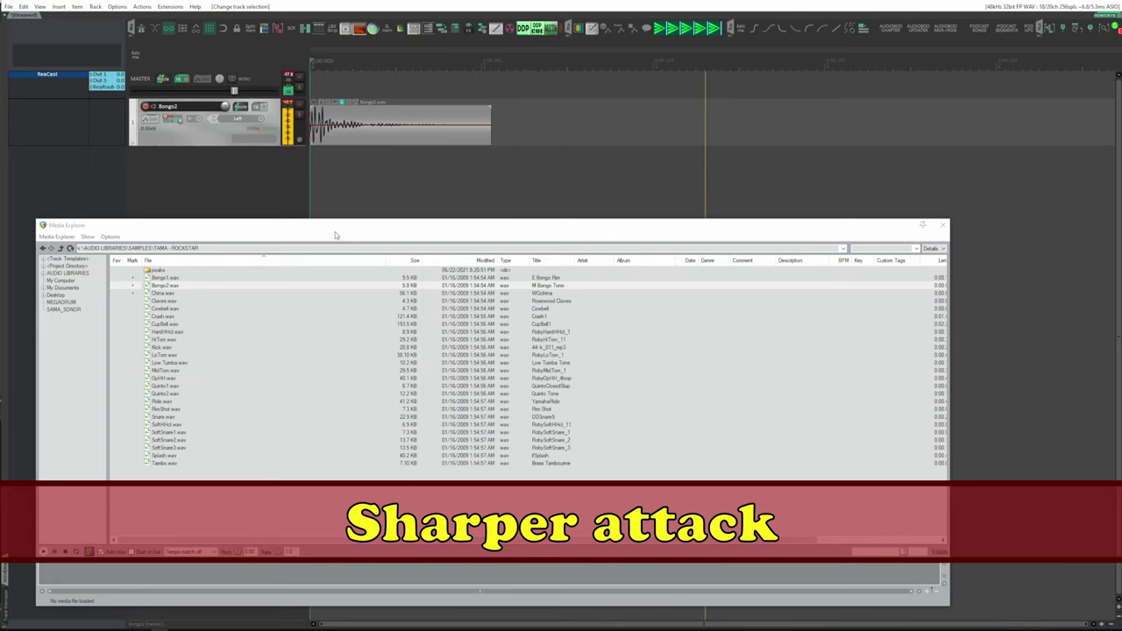
pyautogui.press('space')
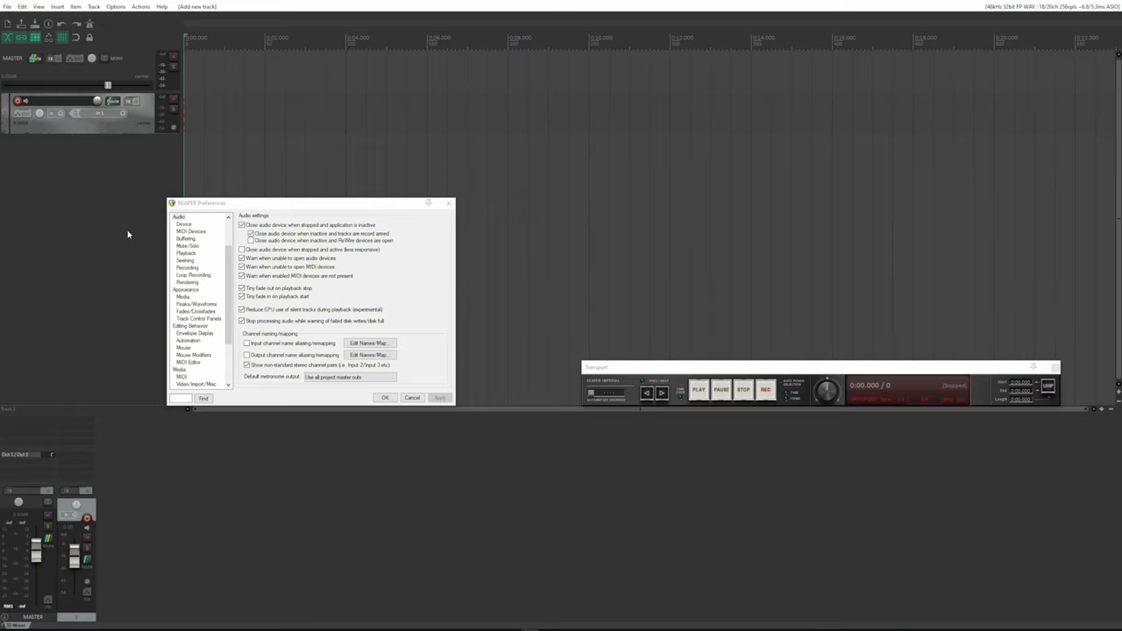
# - Insert a new empty track as track 2, leaving the Audio preferences page open
pyautogui.hotkey('ctrl', 'alt', 'p')
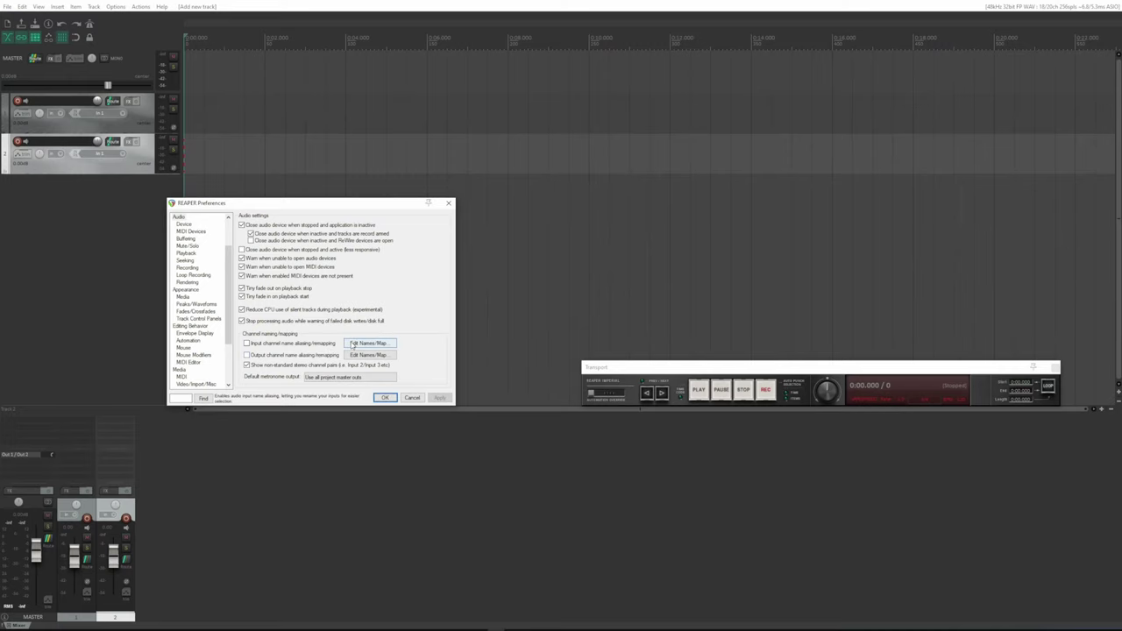
# - In the input Edit Names/Map, alias In 1 as Left Channel and In 2 as Right Channel
pyautogui.click(356, 343)
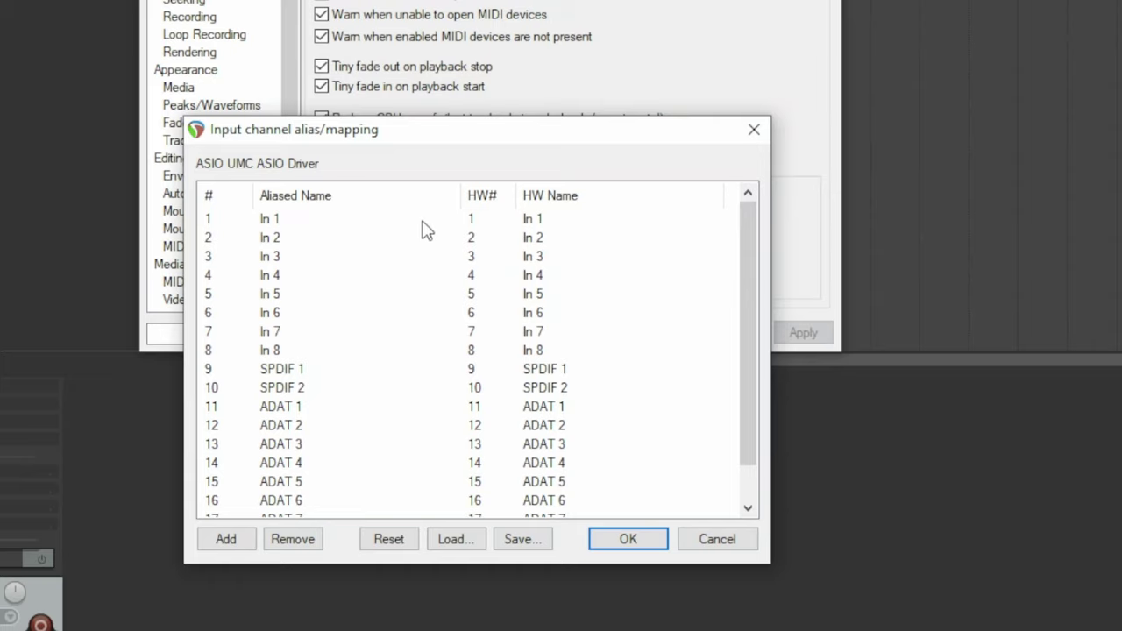
pyautogui.doubleClick(276, 220)
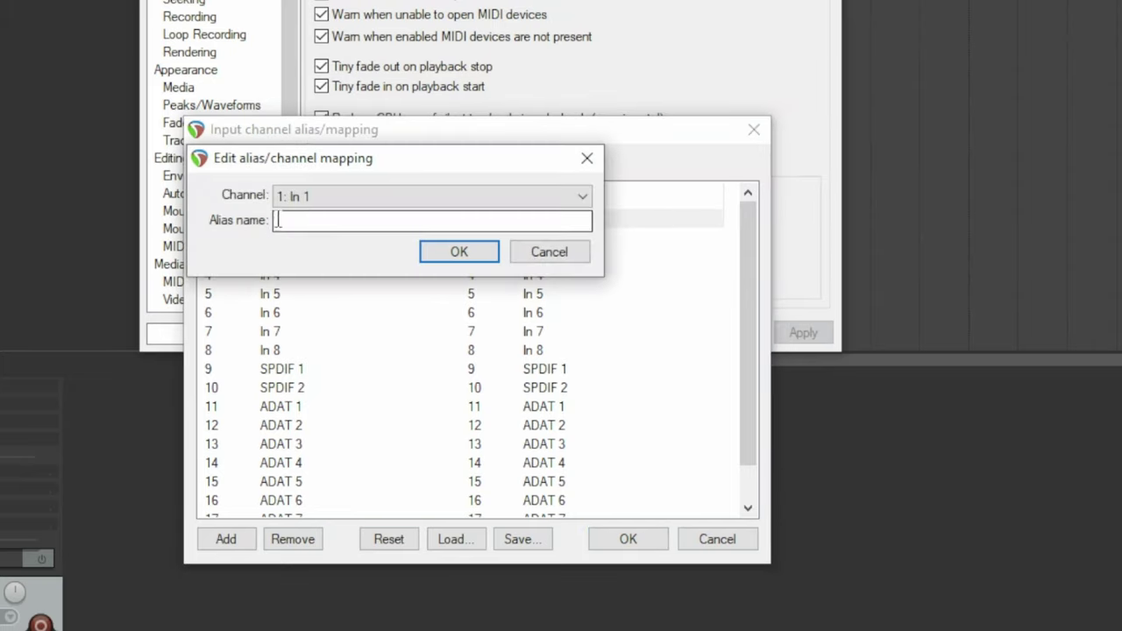
pyautogui.click(426, 260)
pyautogui.doubleClick(401, 242)
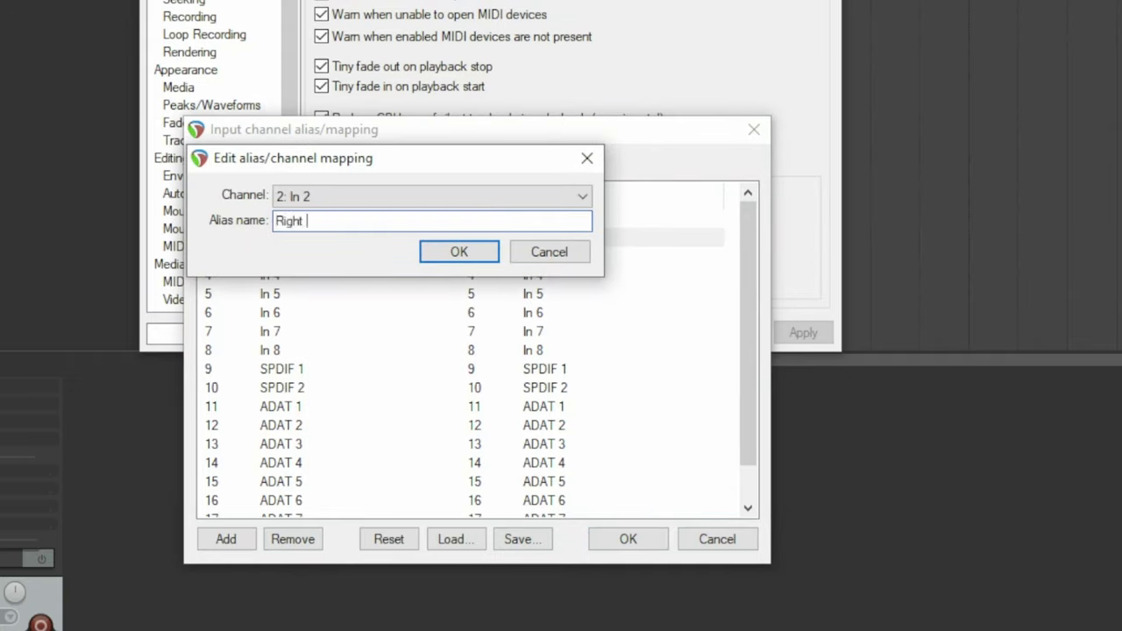
pyautogui.click(458, 251)
pyautogui.click(620, 538)
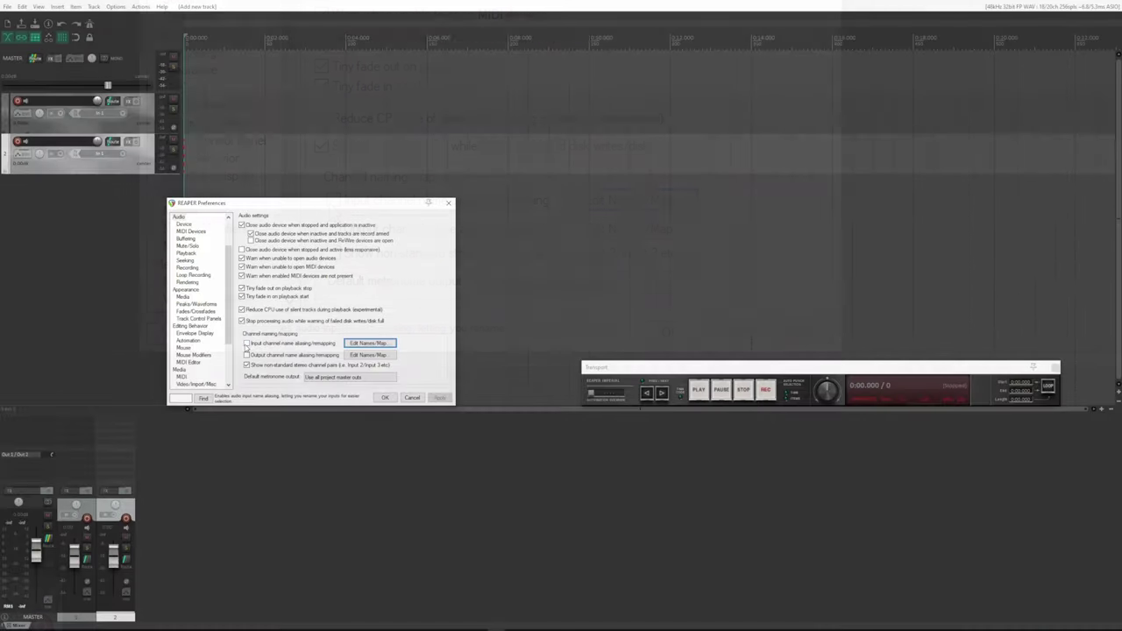
# - Enable input channel name aliasing, apply, and check the aliased names in track 2's input menu
pyautogui.click(333, 201)
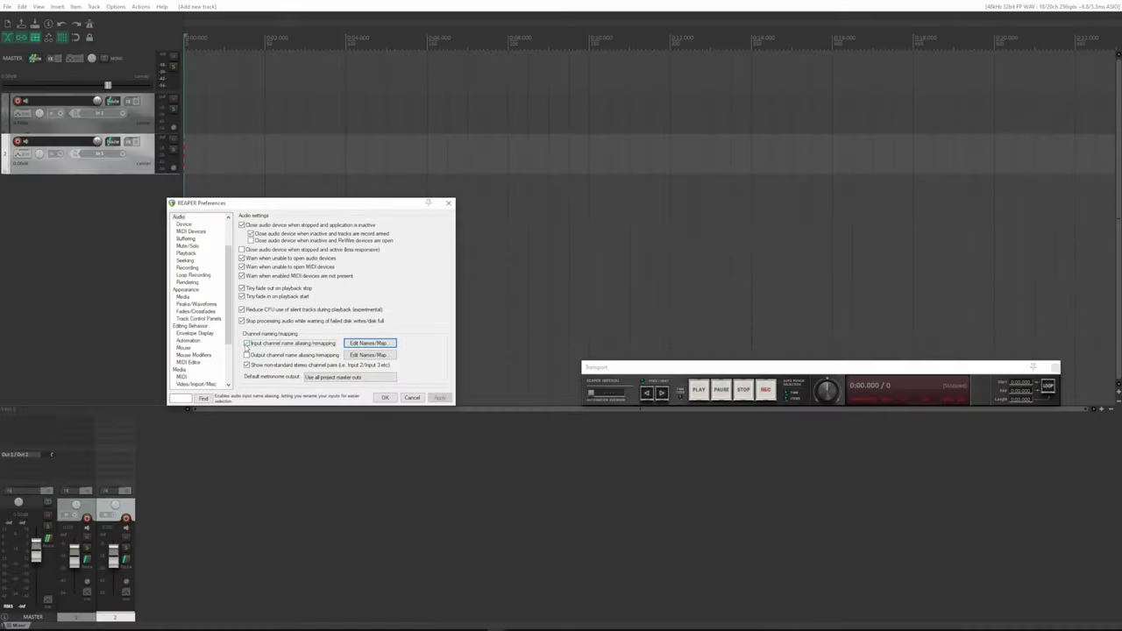
pyautogui.click(439, 397)
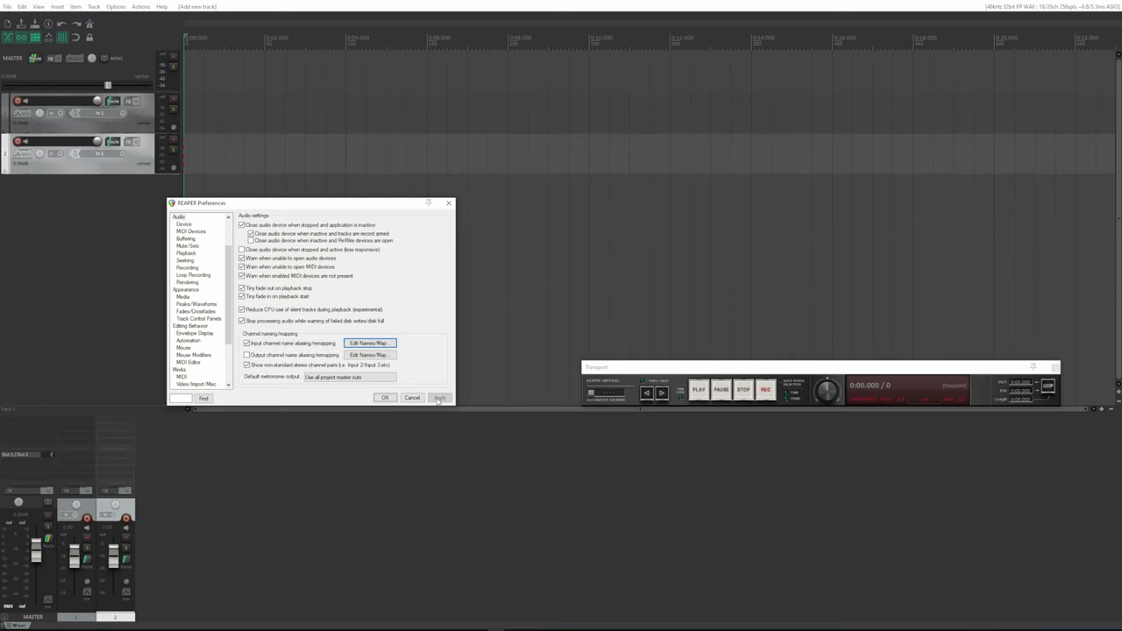
pyautogui.click(123, 156)
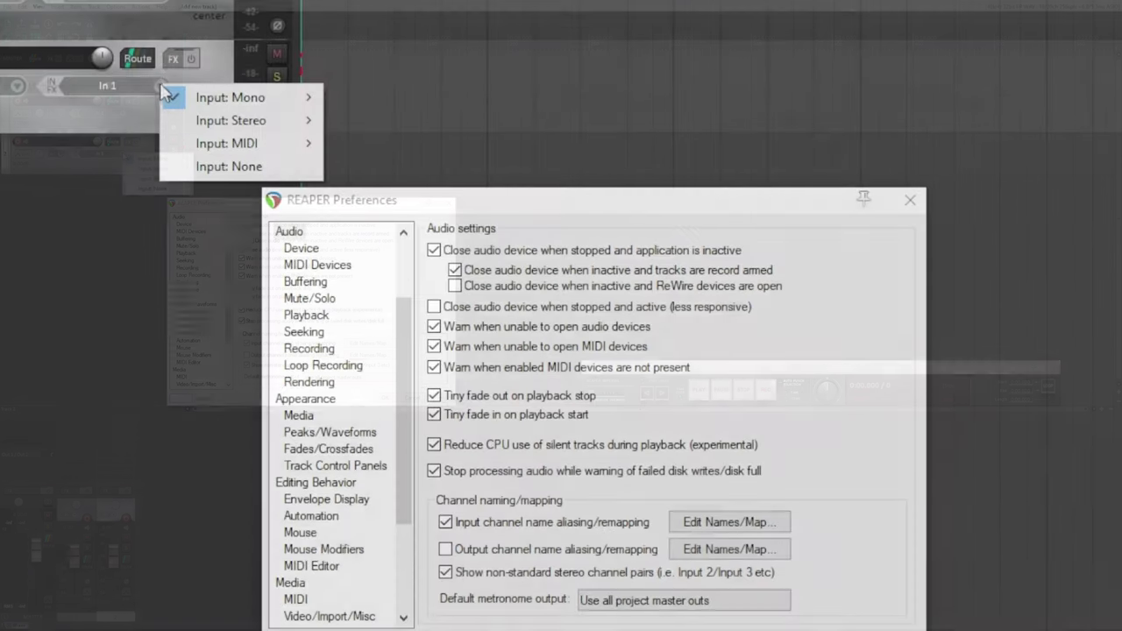
pyautogui.moveTo(138, 157)
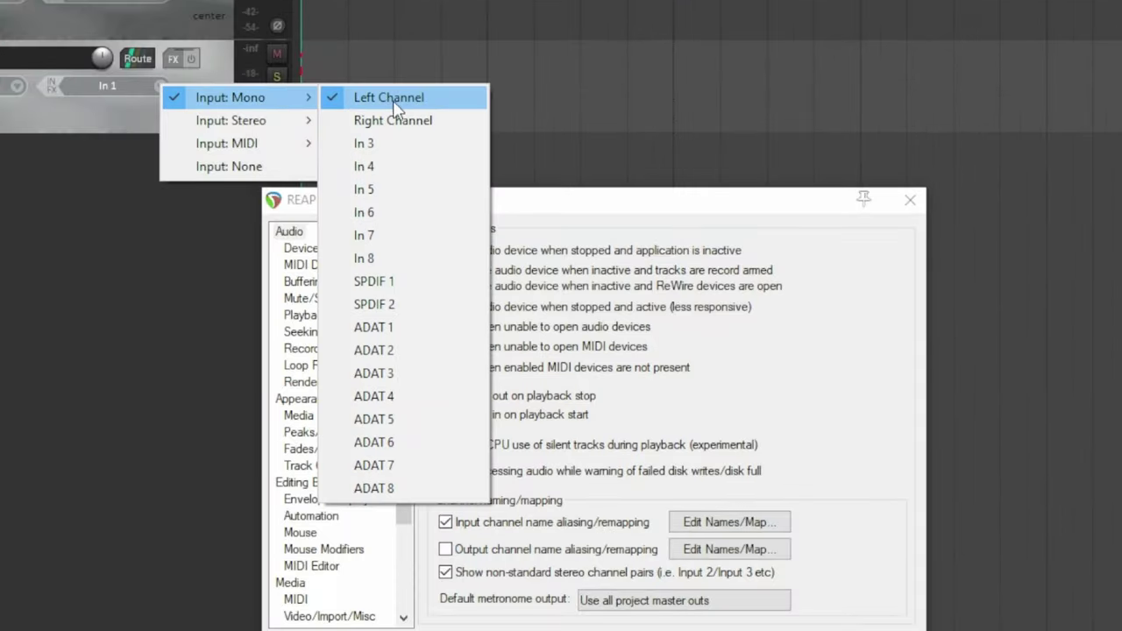
pyautogui.click(14, 220)
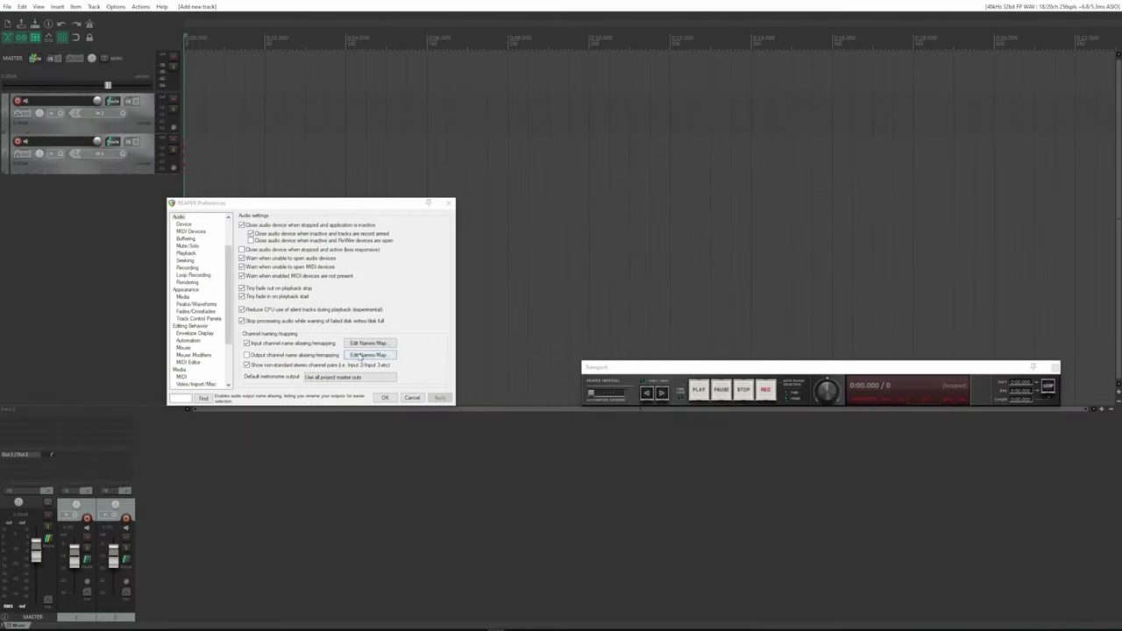
# - Alias outputs 1 and 2 as Out Left and Out right and apply
pyautogui.click(367, 355)
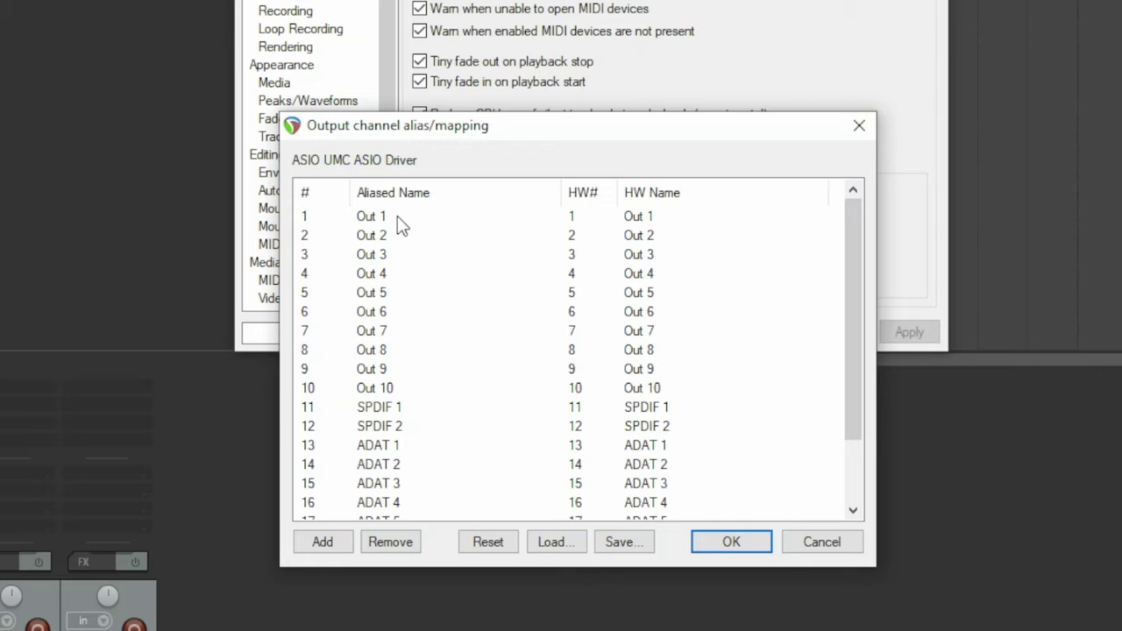
pyautogui.click(397, 216)
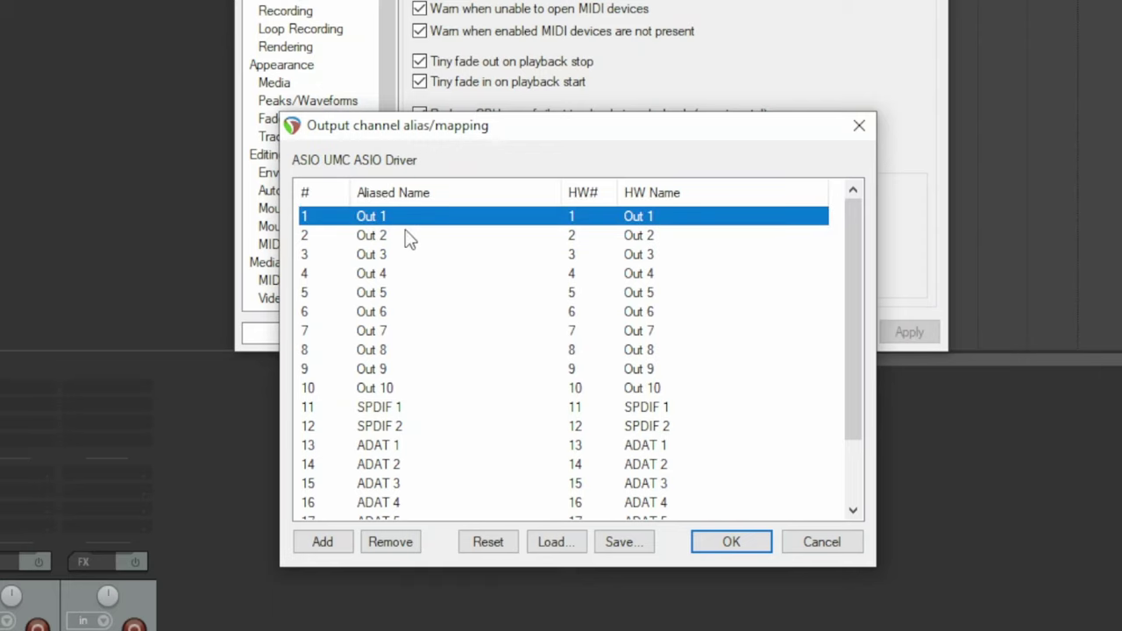
pyautogui.doubleClick(405, 220)
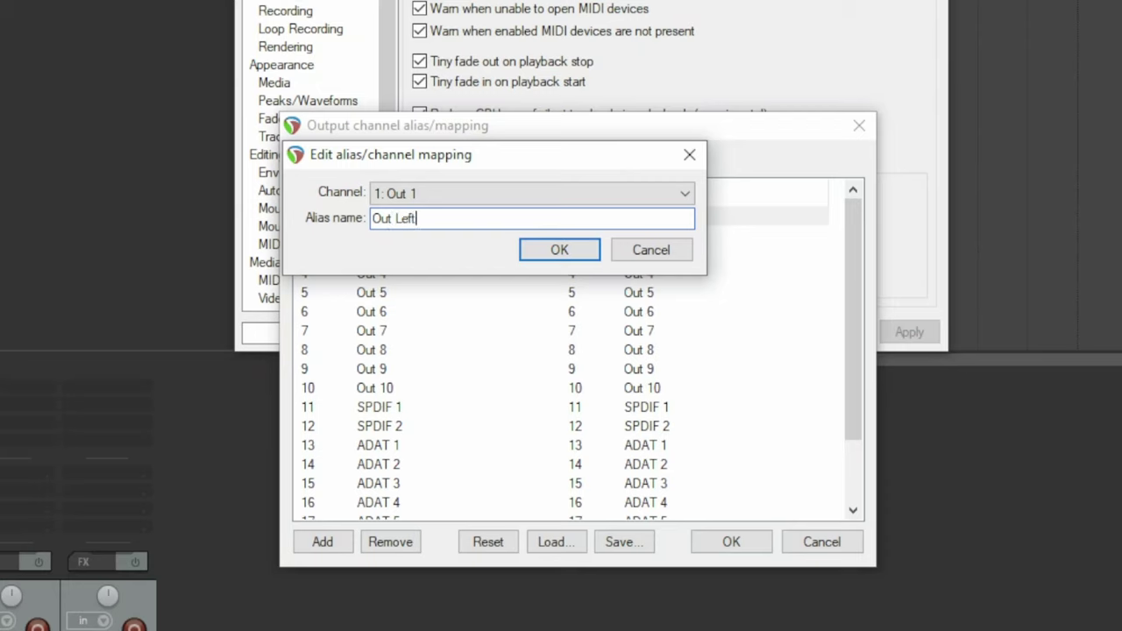
pyautogui.write('Out Left')
pyautogui.press('Return')
pyautogui.doubleClick(456, 234)
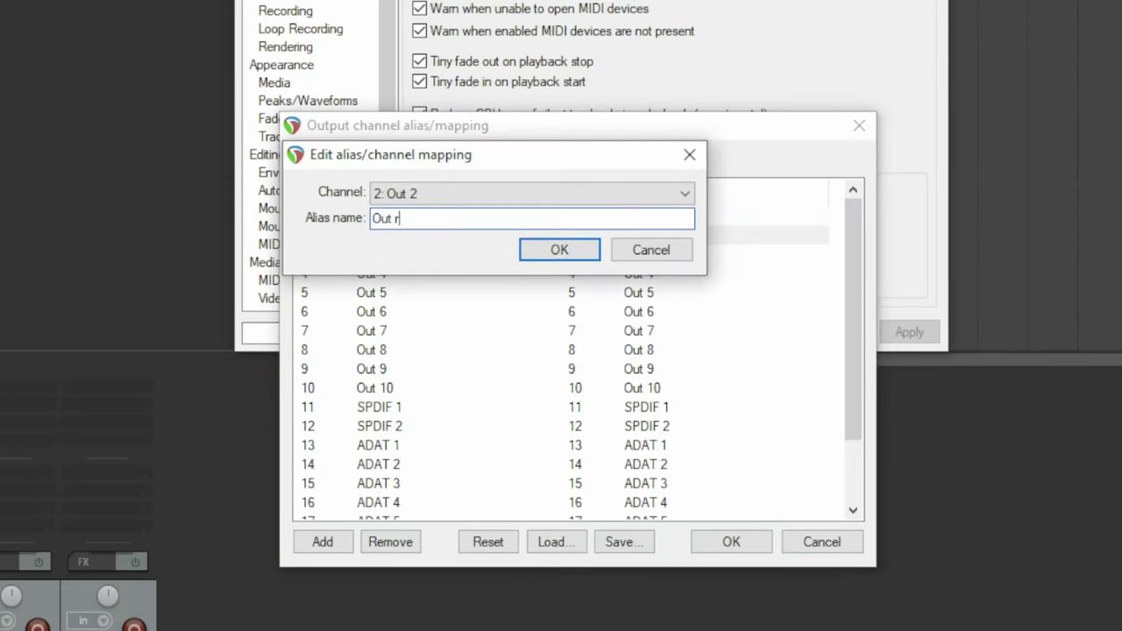
pyautogui.press('Return')
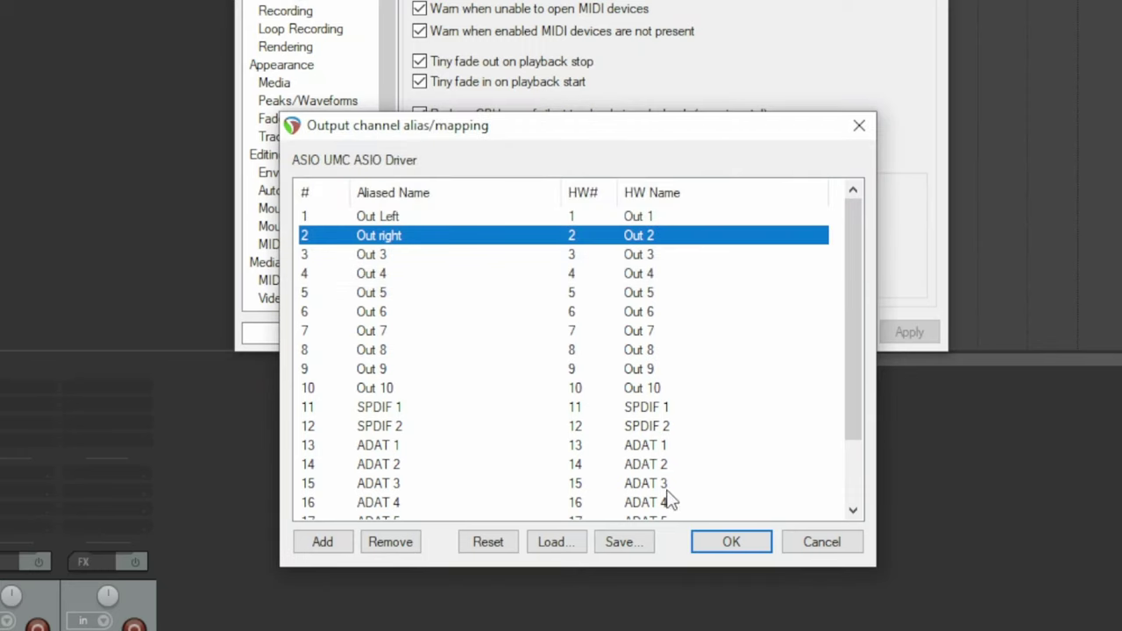
pyautogui.click(725, 548)
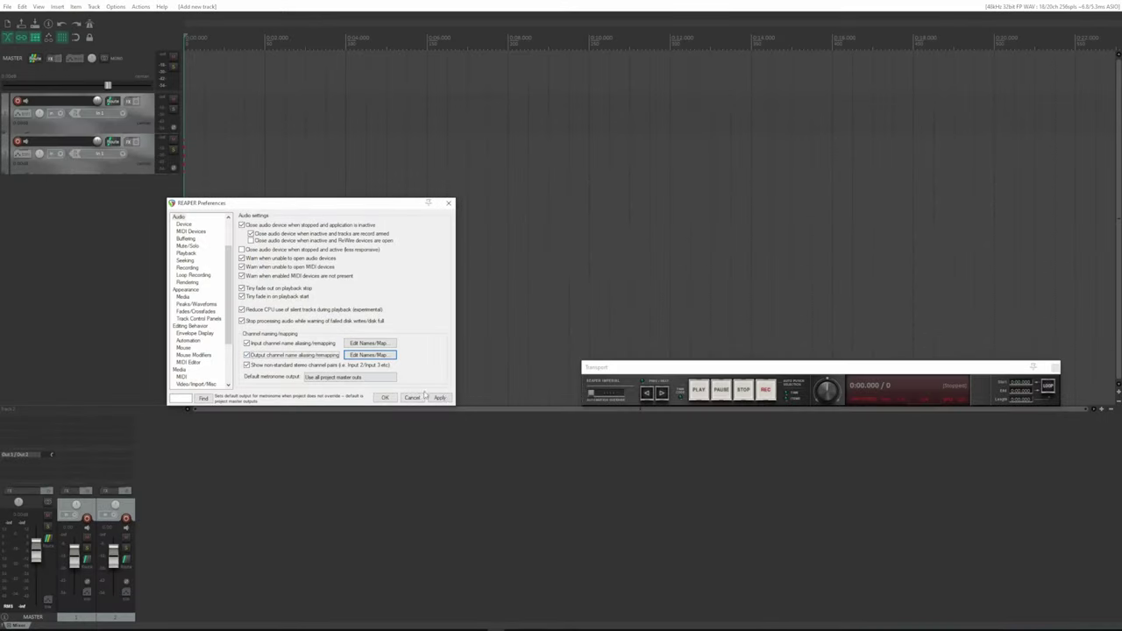
pyautogui.click(439, 398)
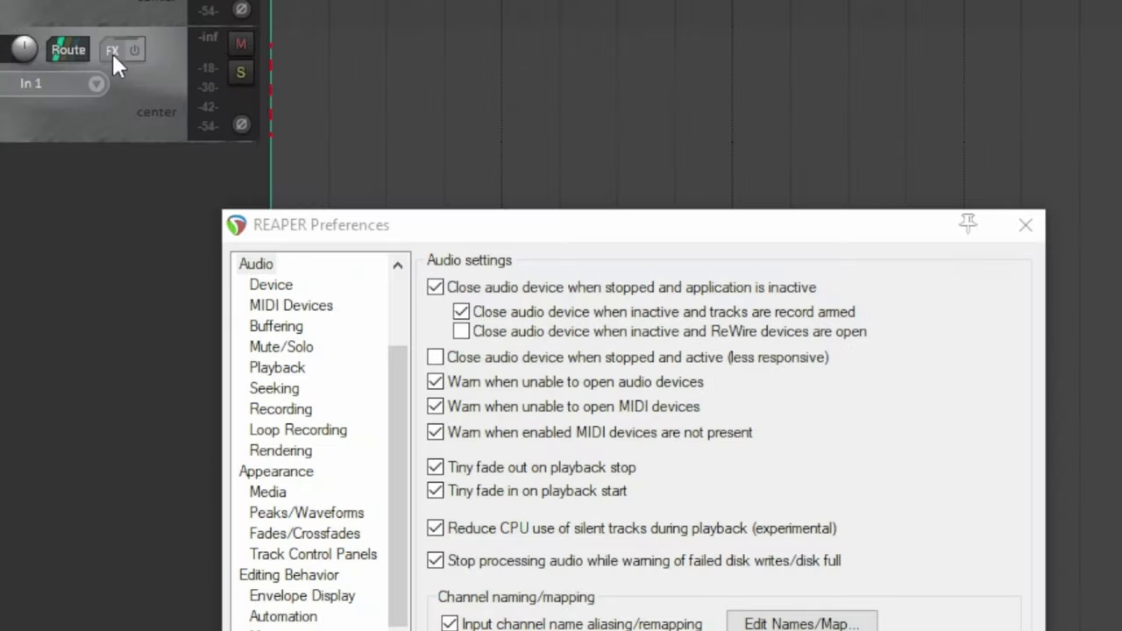
# - Route track 2 to hardware output Out Left / Out right, then start saving the input channel map
pyautogui.click(70, 49)
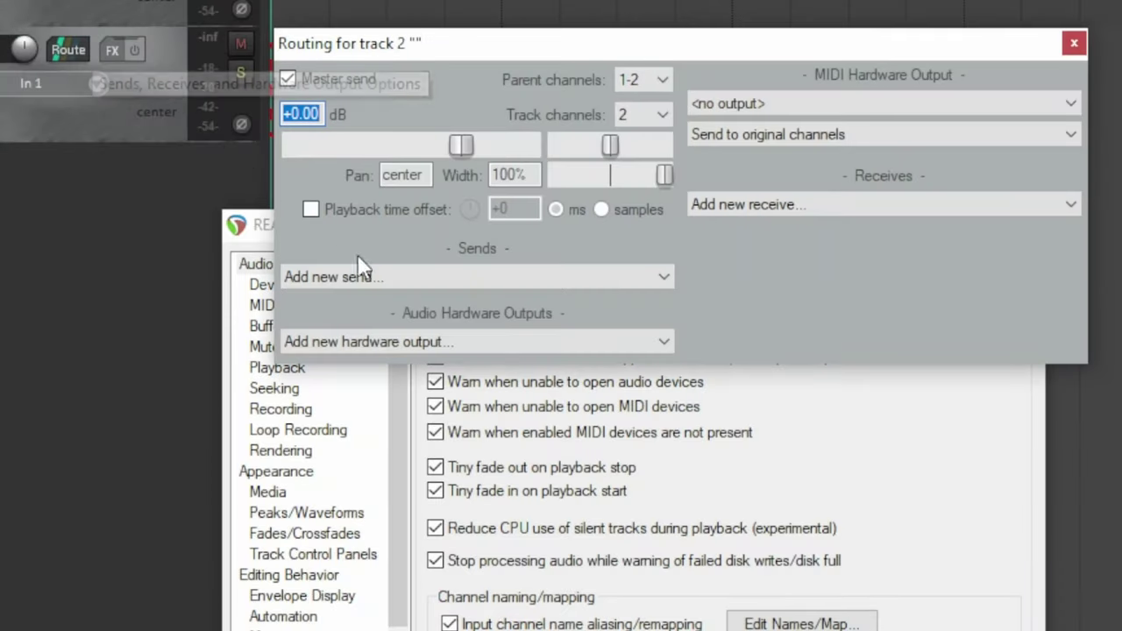
pyautogui.click(444, 341)
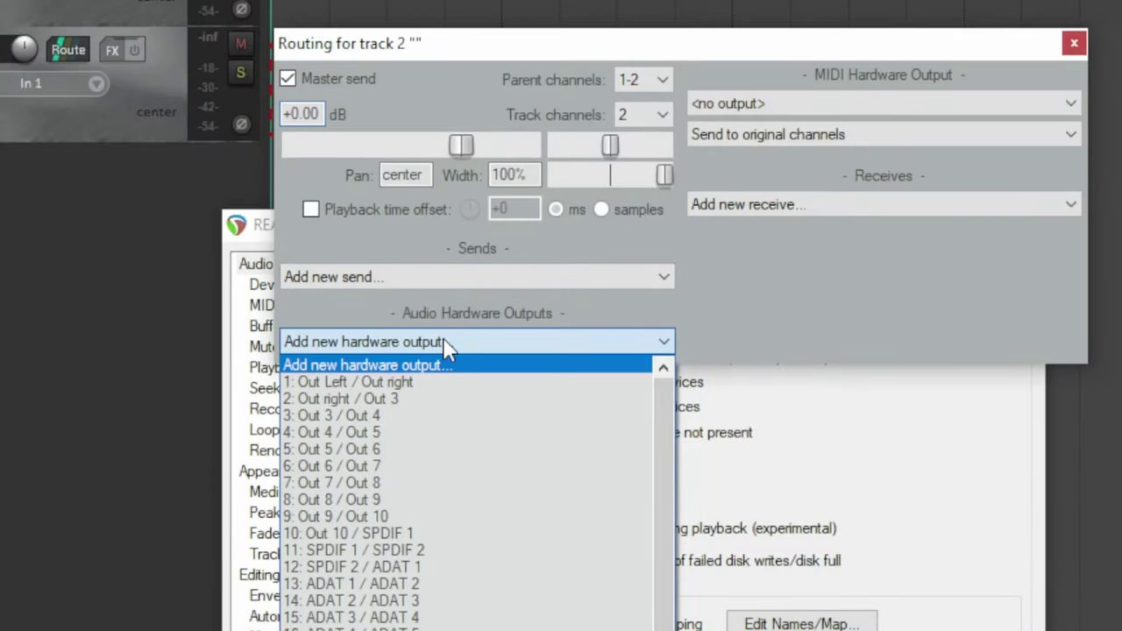
pyautogui.click(388, 385)
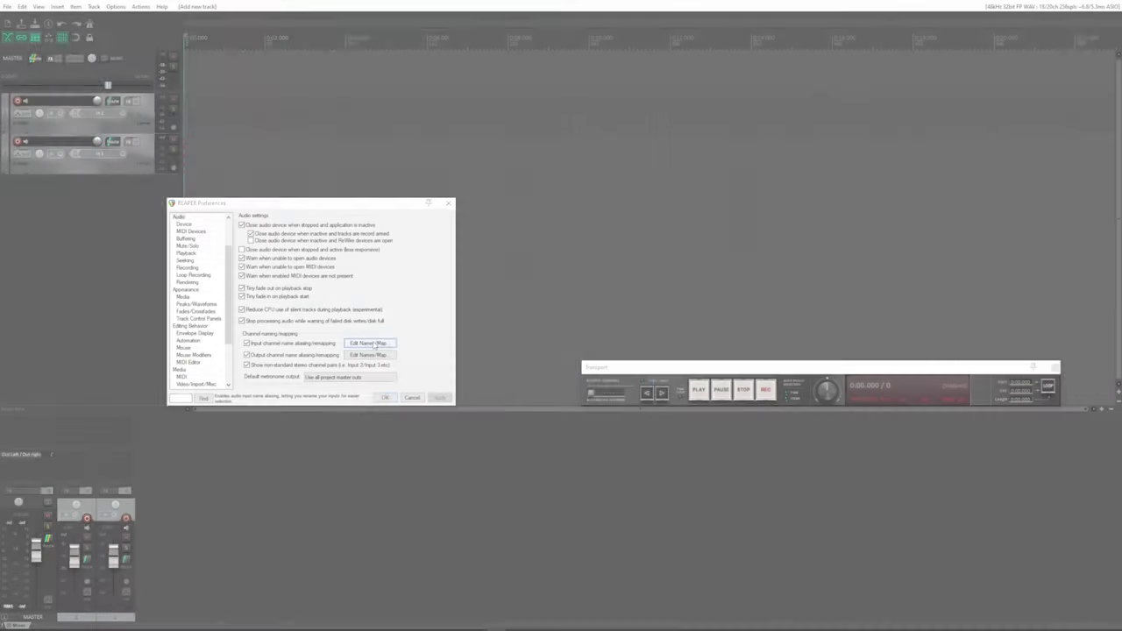
pyautogui.click(373, 345)
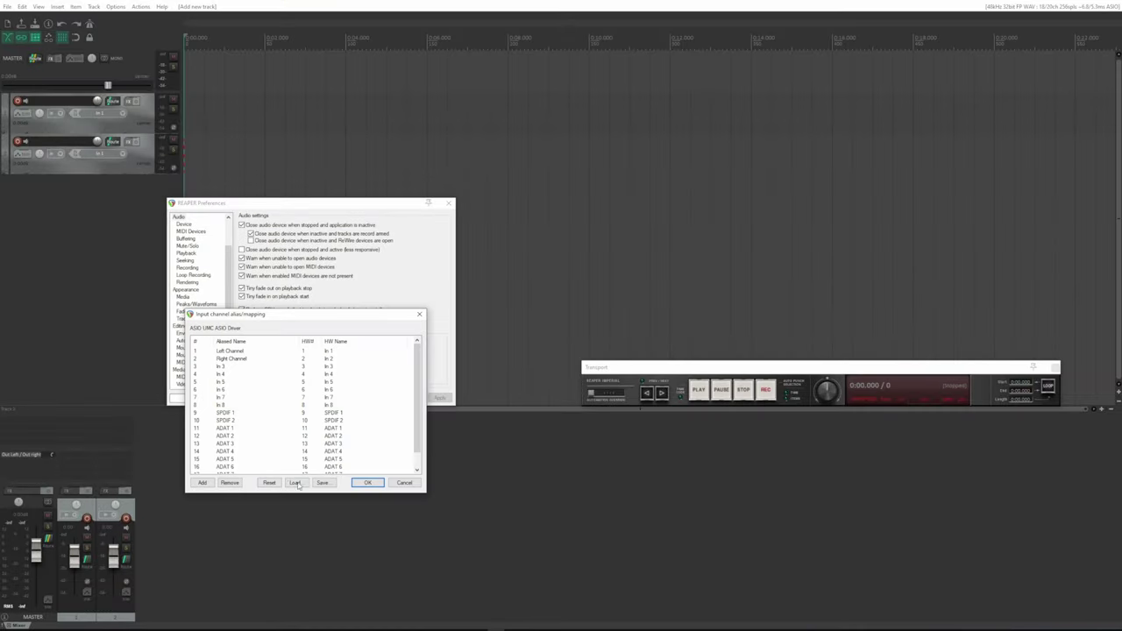
pyautogui.click(322, 483)
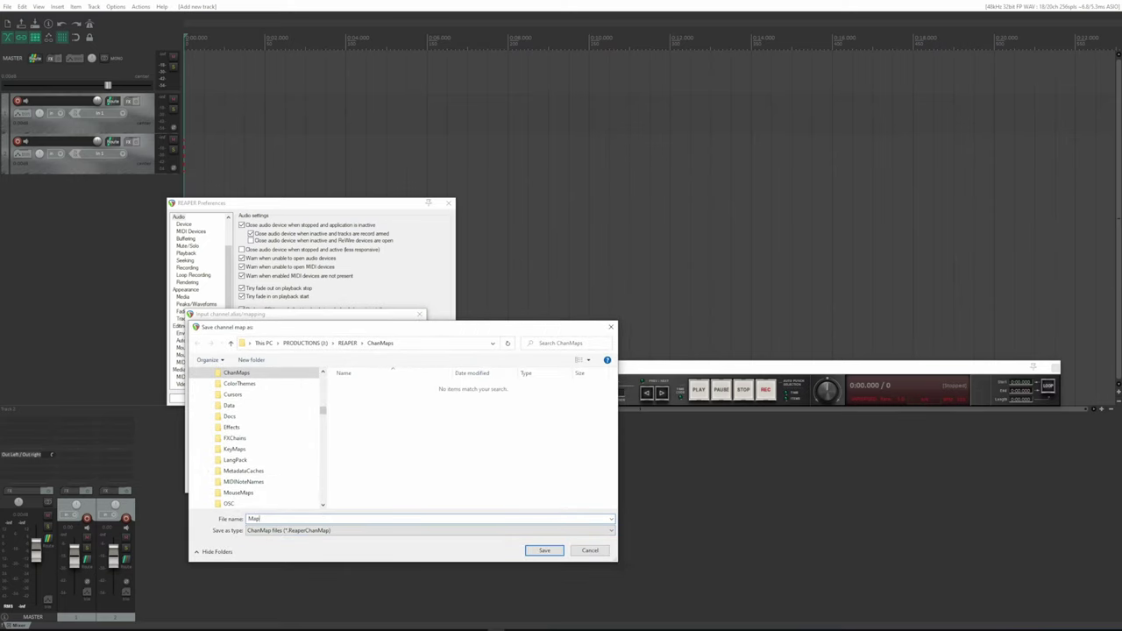
# - Cancel the save and load Map1.ReaperChanMap, restoring Left Channel and Right Channel input names
pyautogui.press('Return')
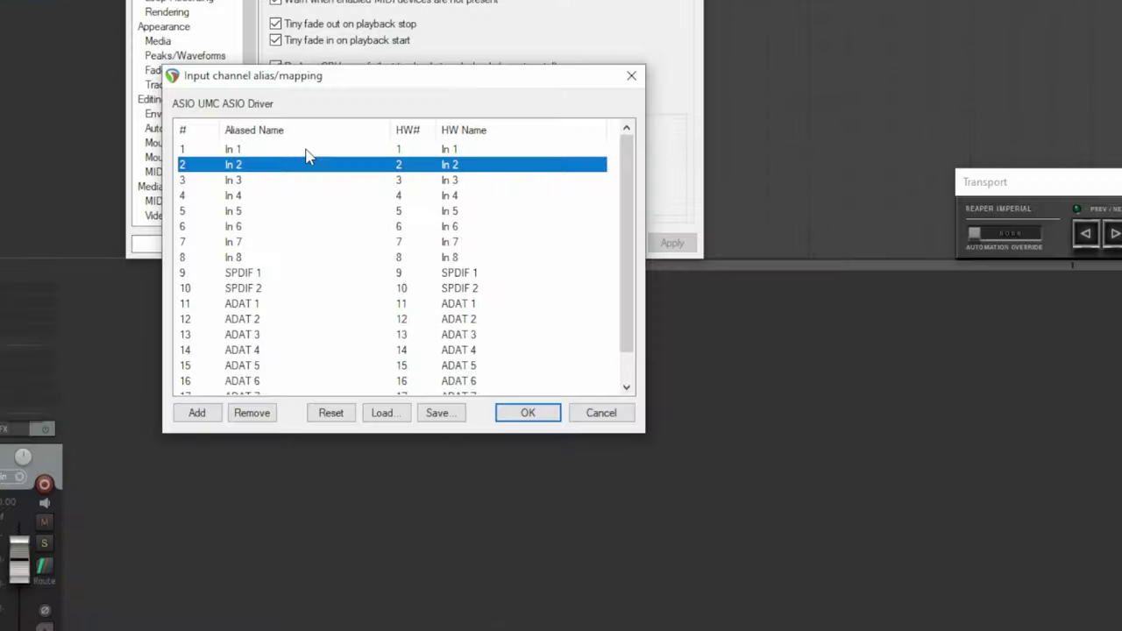
pyautogui.click(256, 351)
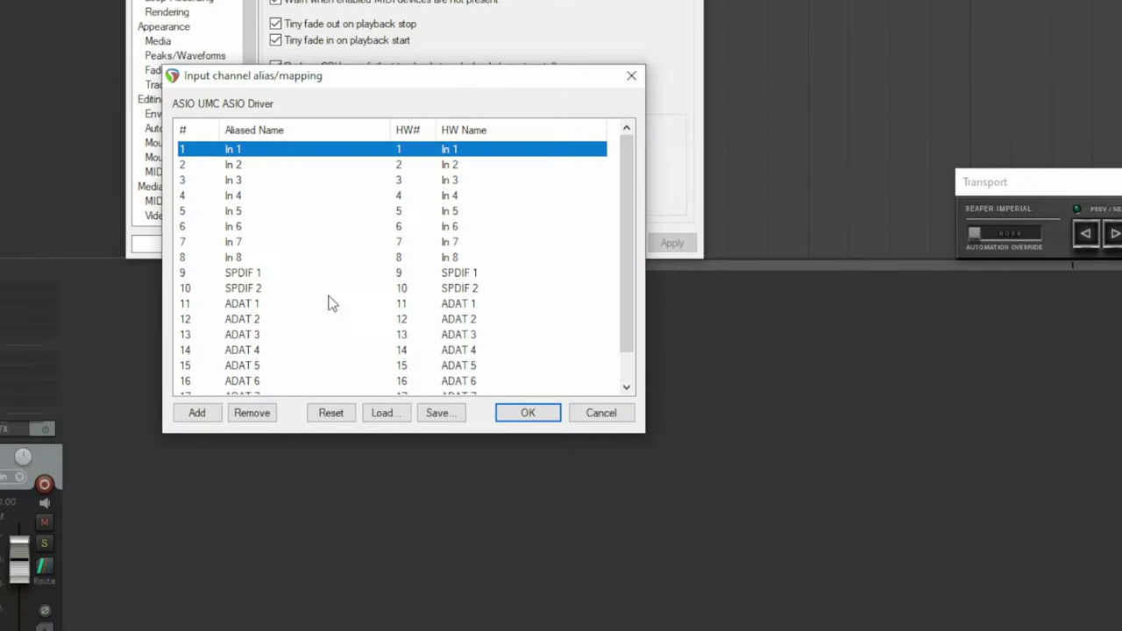
pyautogui.click(386, 413)
pyautogui.doubleClick(500, 223)
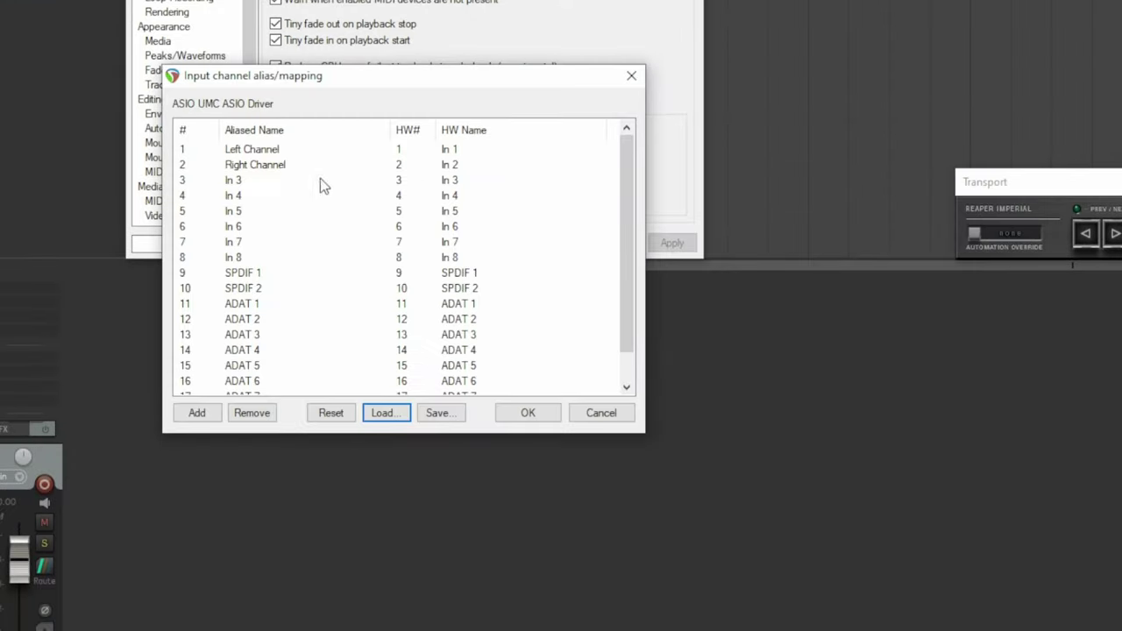
pyautogui.click(545, 413)
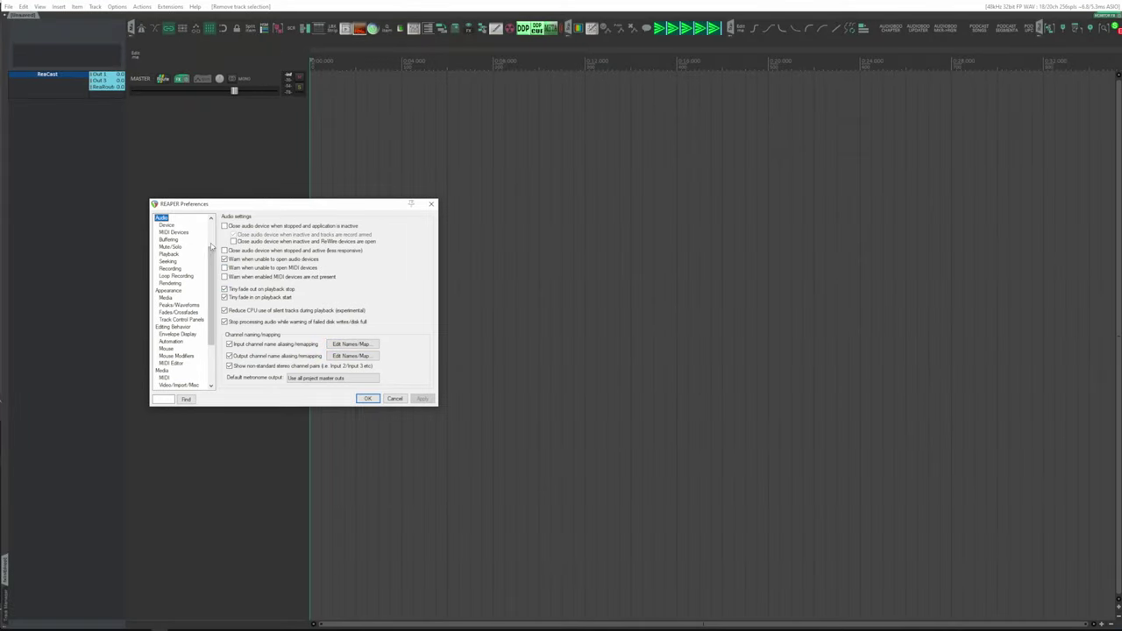
pyautogui.click(347, 344)
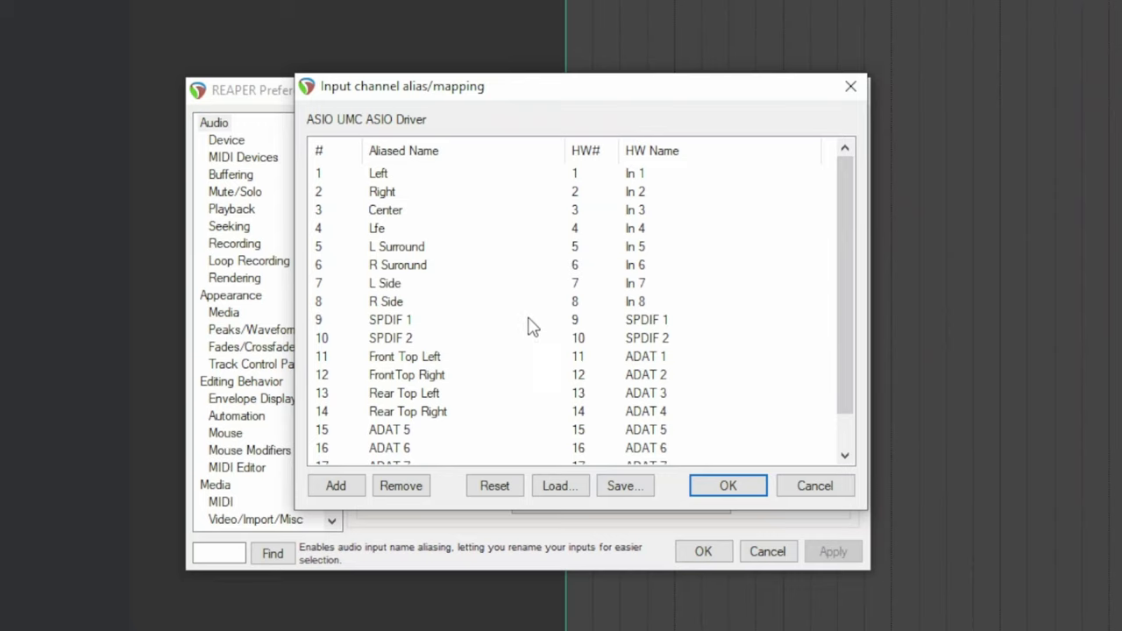
pyautogui.moveTo(847, 245); pyautogui.dragTo(836, 193)
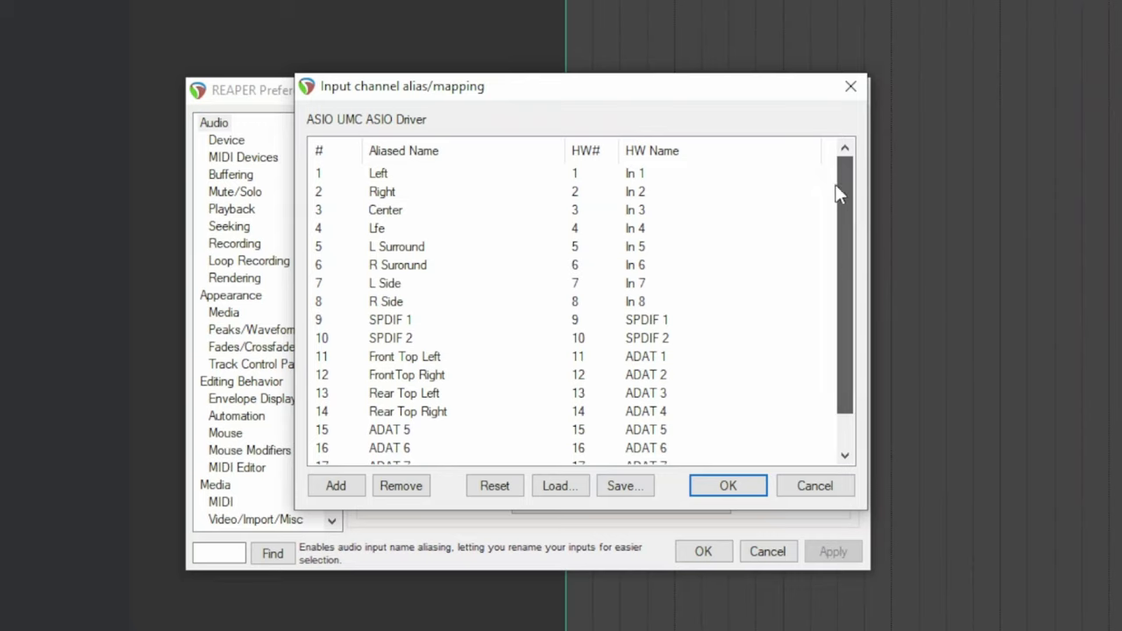
pyautogui.click(850, 87)
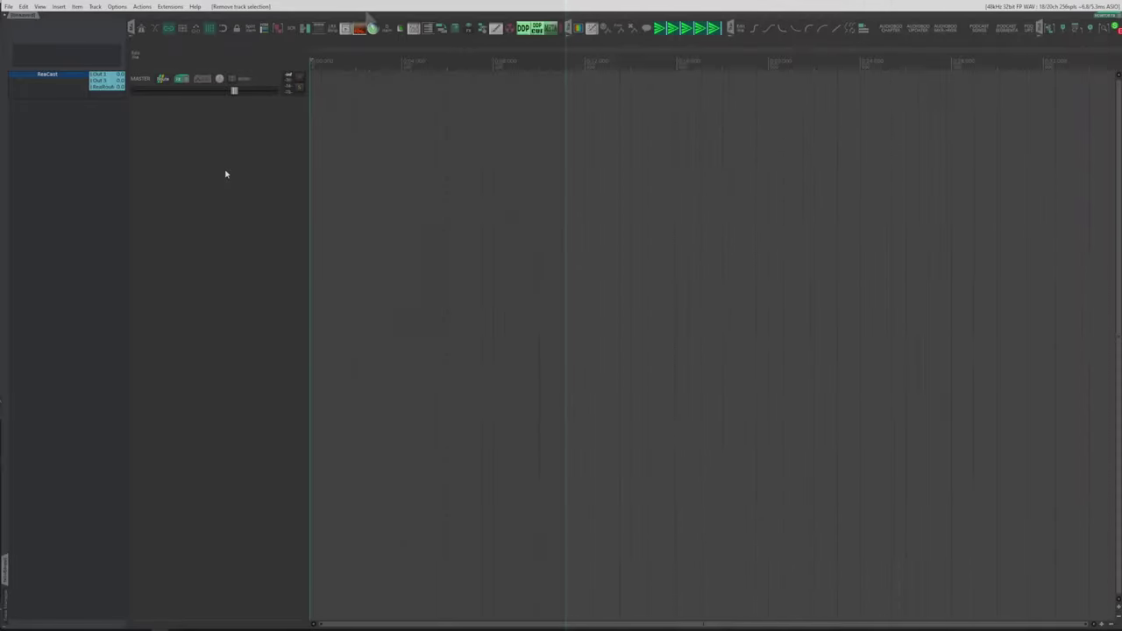
pyautogui.click(261, 118)
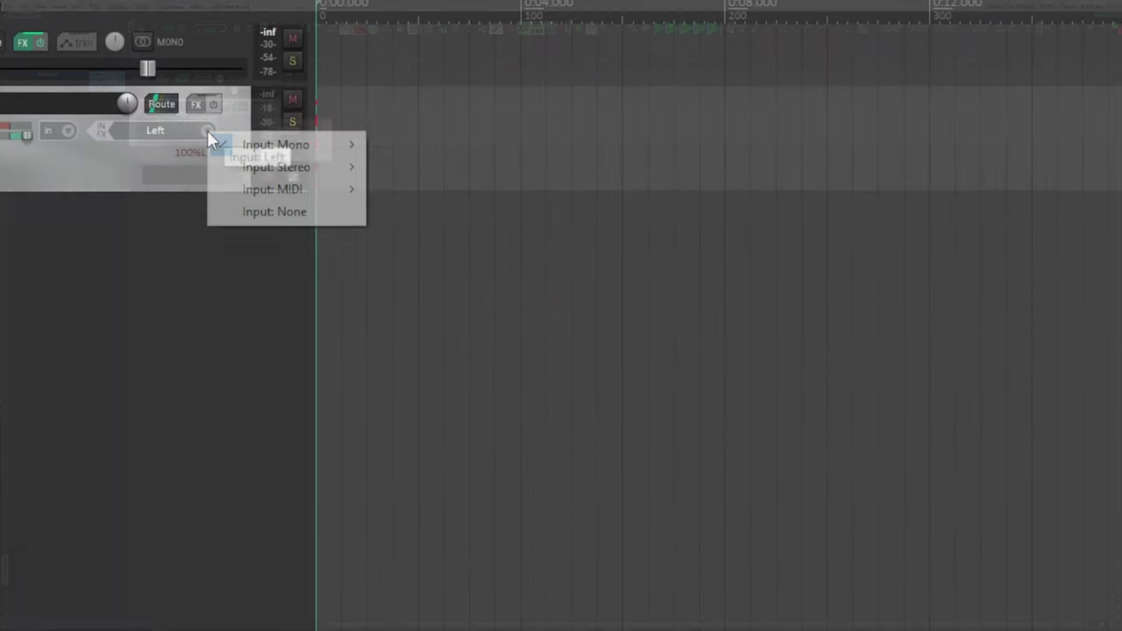
pyautogui.moveTo(266, 123)
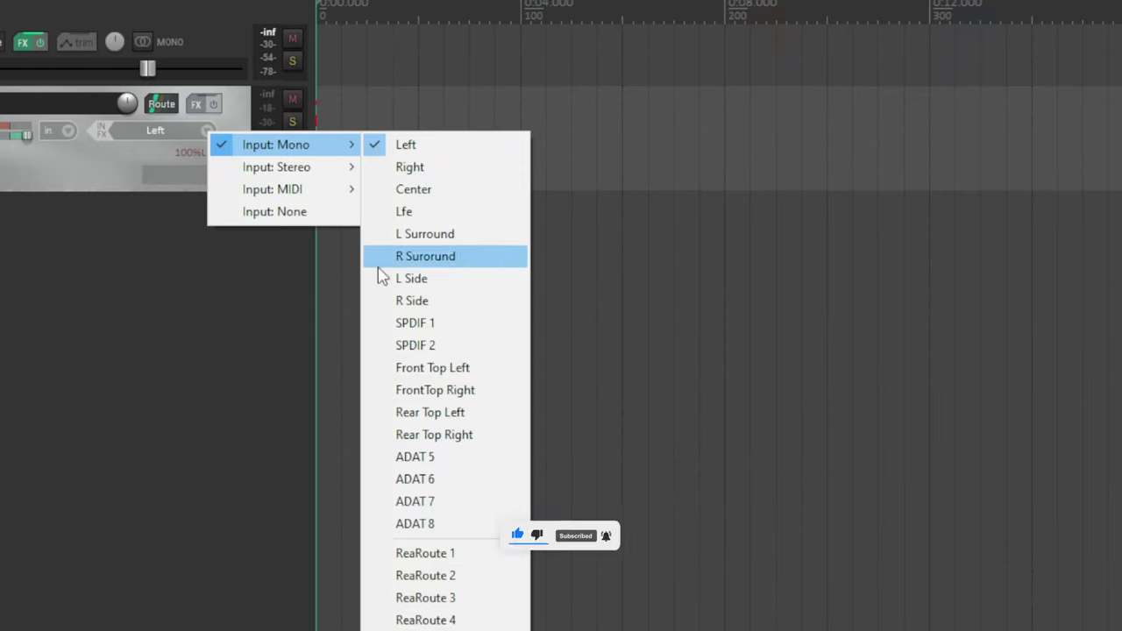
pyautogui.click(244, 304)
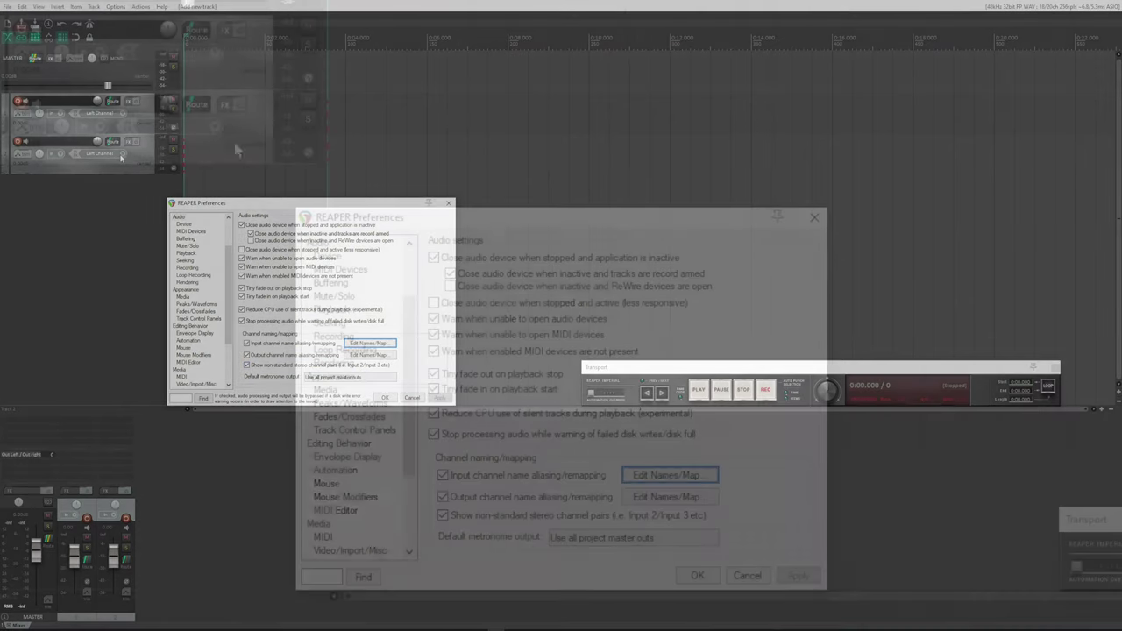
# - Uncheck 'Show non-standard stereo channel pairs' and compare track 2's stereo input list before and after
pyautogui.click(124, 153)
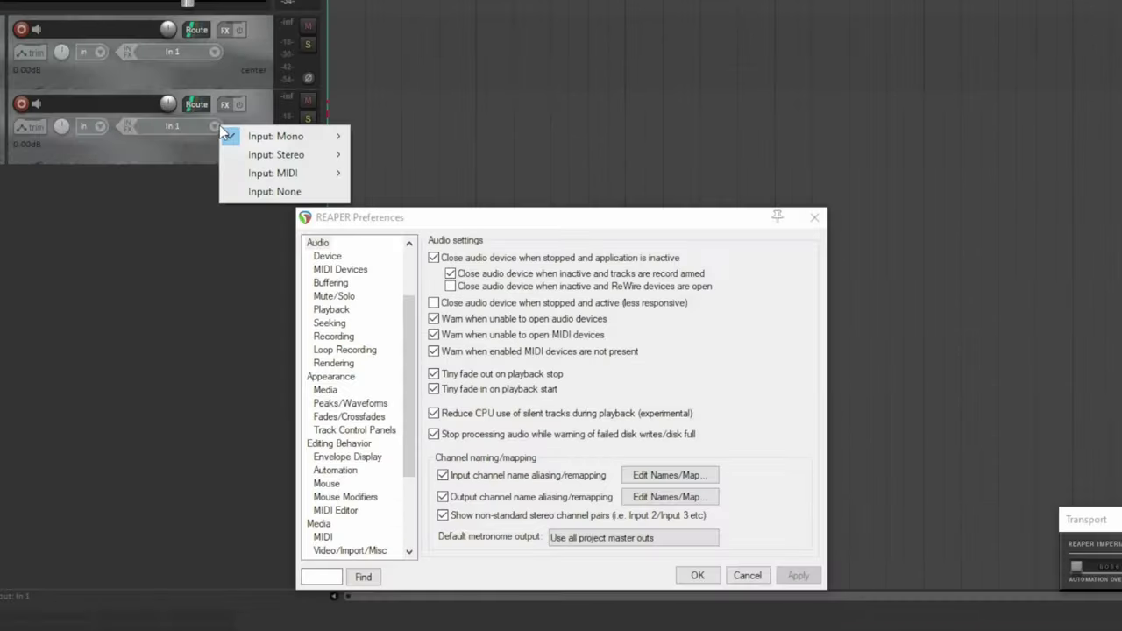
pyautogui.moveTo(132, 170)
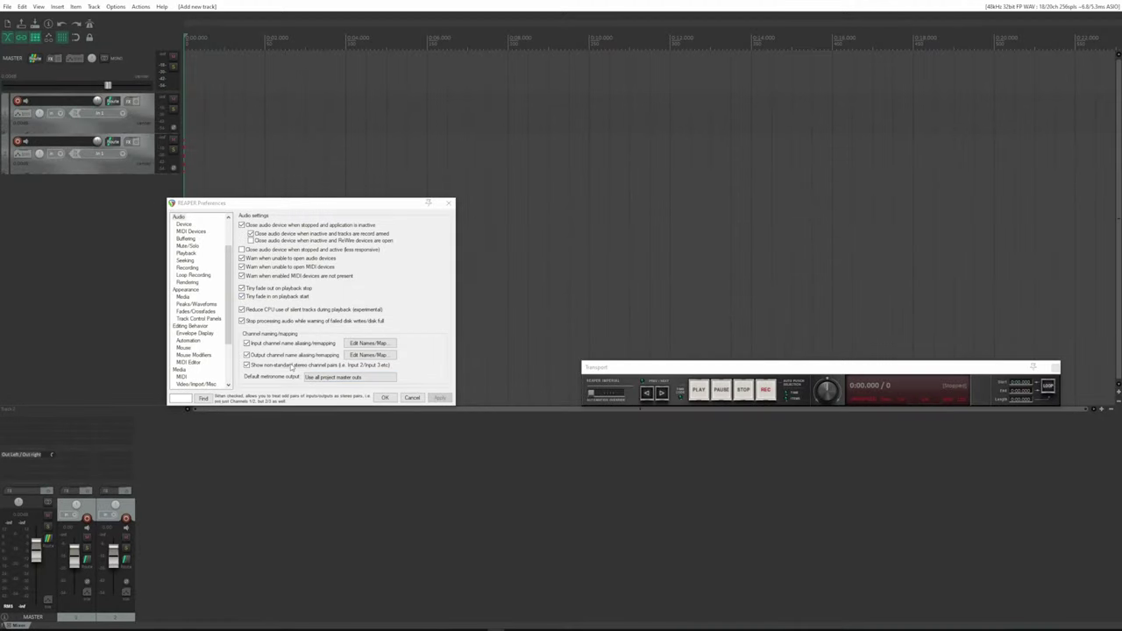
pyautogui.click(509, 515)
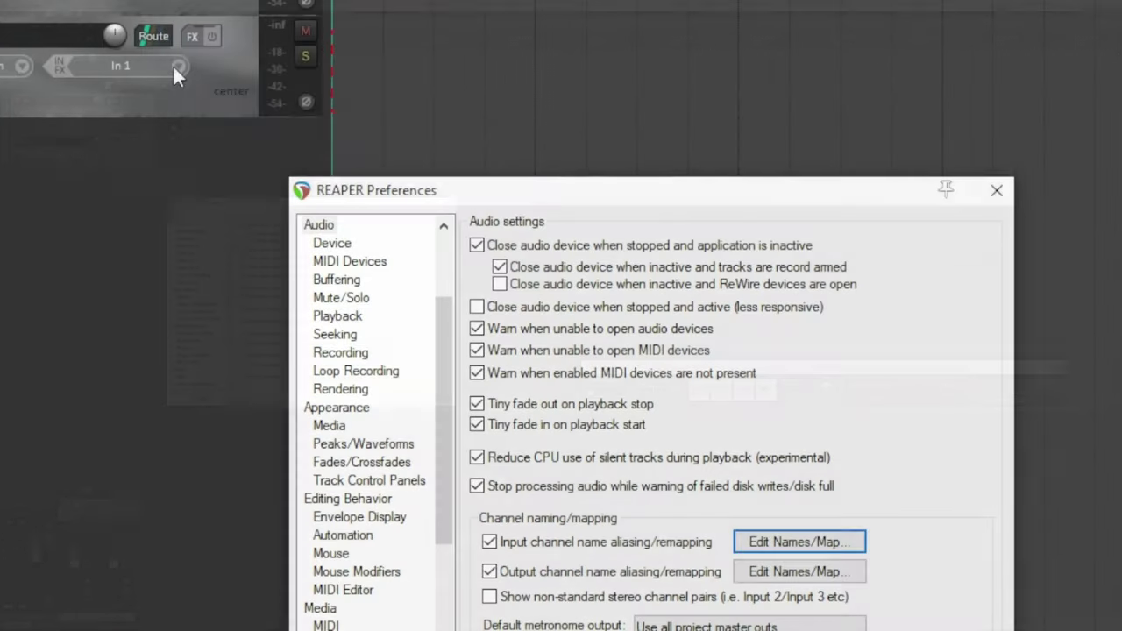
pyautogui.click(122, 154)
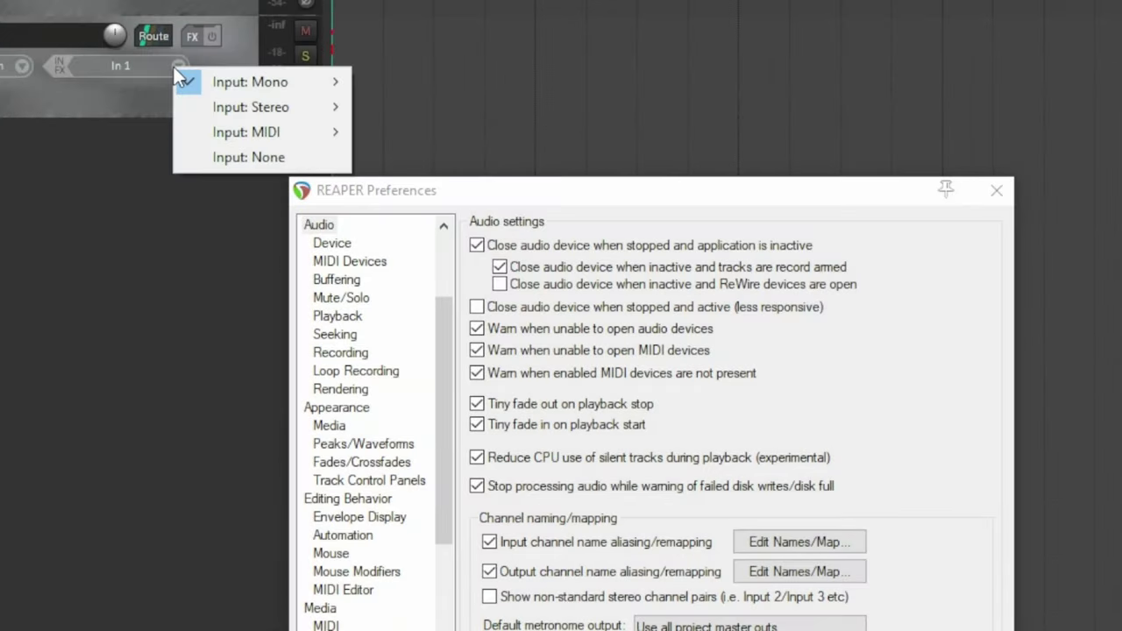
pyautogui.moveTo(289, 103)
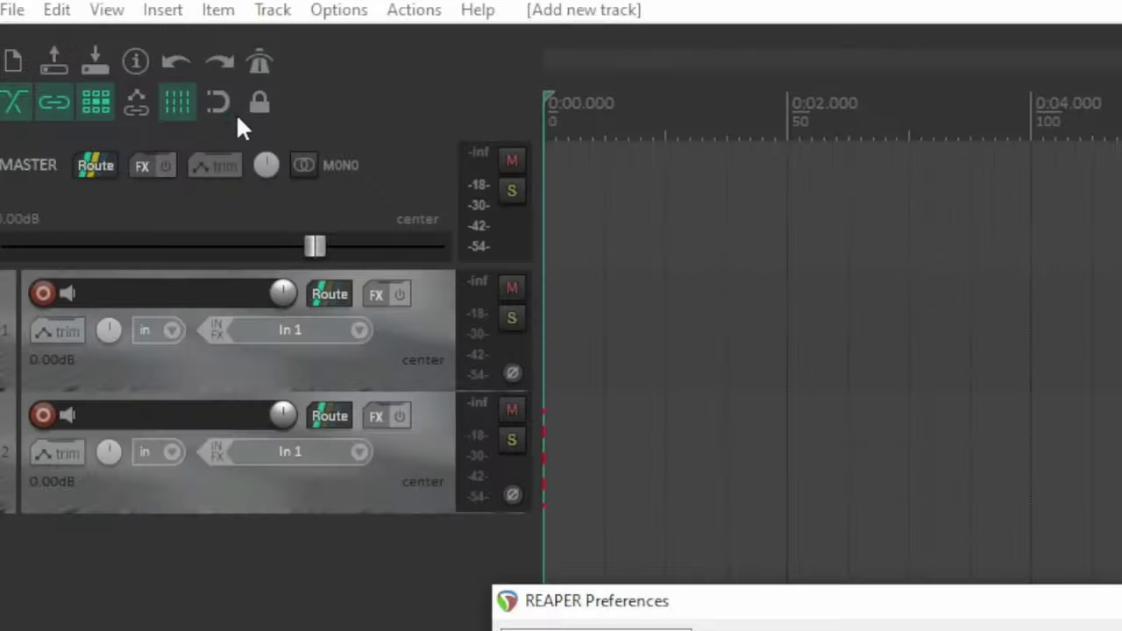
# - Turn on the metronome, leaving its default output on all project master outs
pyautogui.click(259, 63)
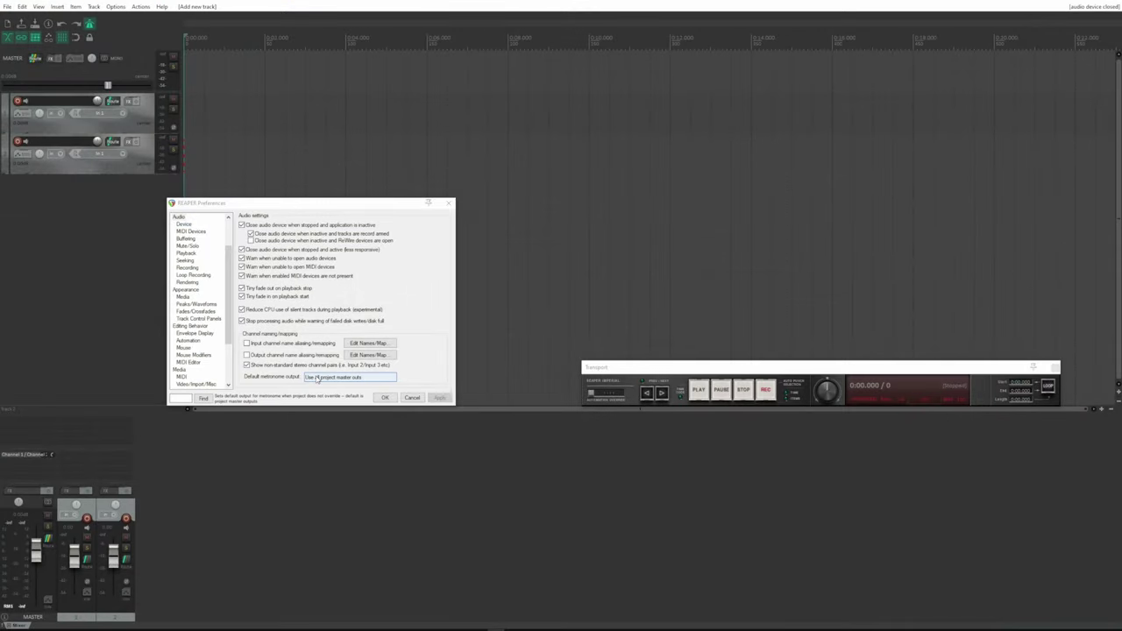
pyautogui.click(317, 378)
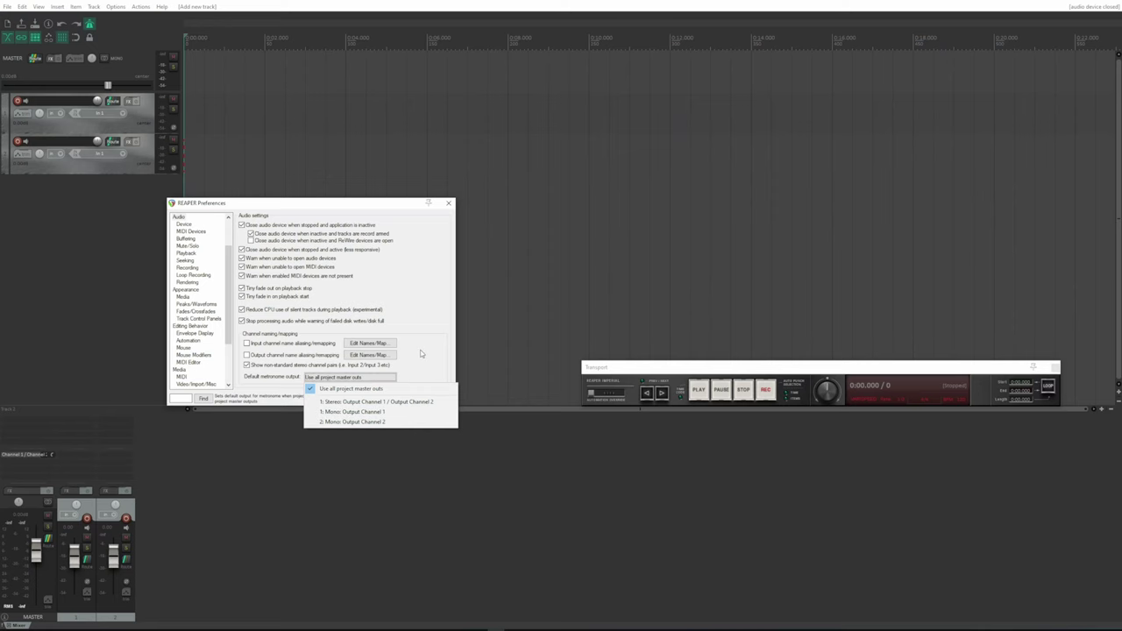
pyautogui.click(420, 353)
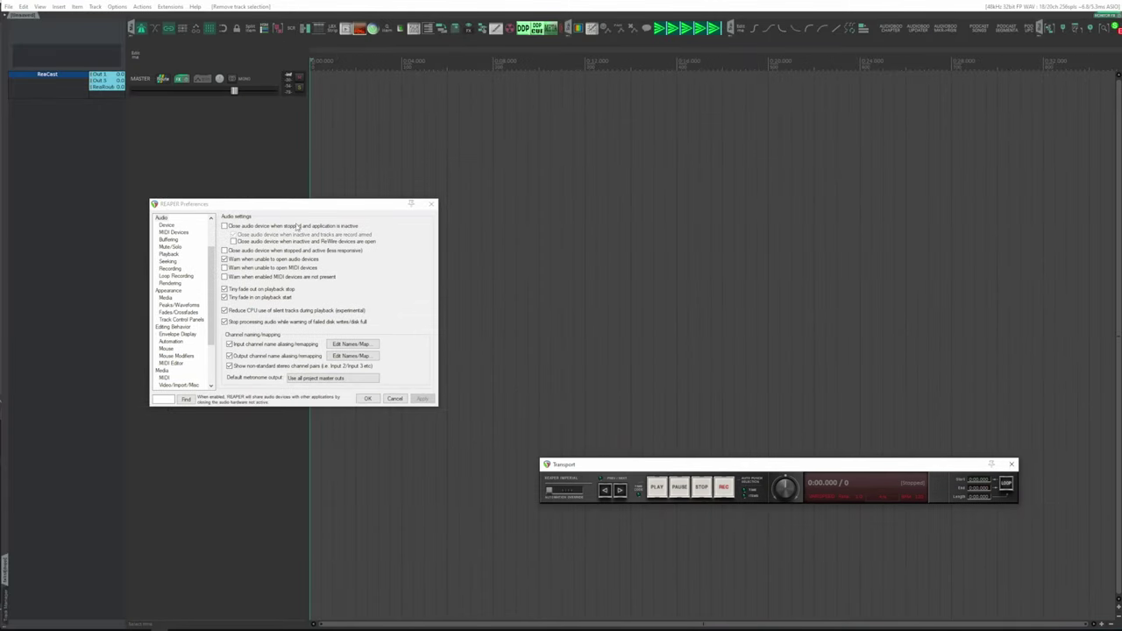
# - Test the metronome, then route its default output to ReaRoute 1 and play to check
pyautogui.click(318, 380)
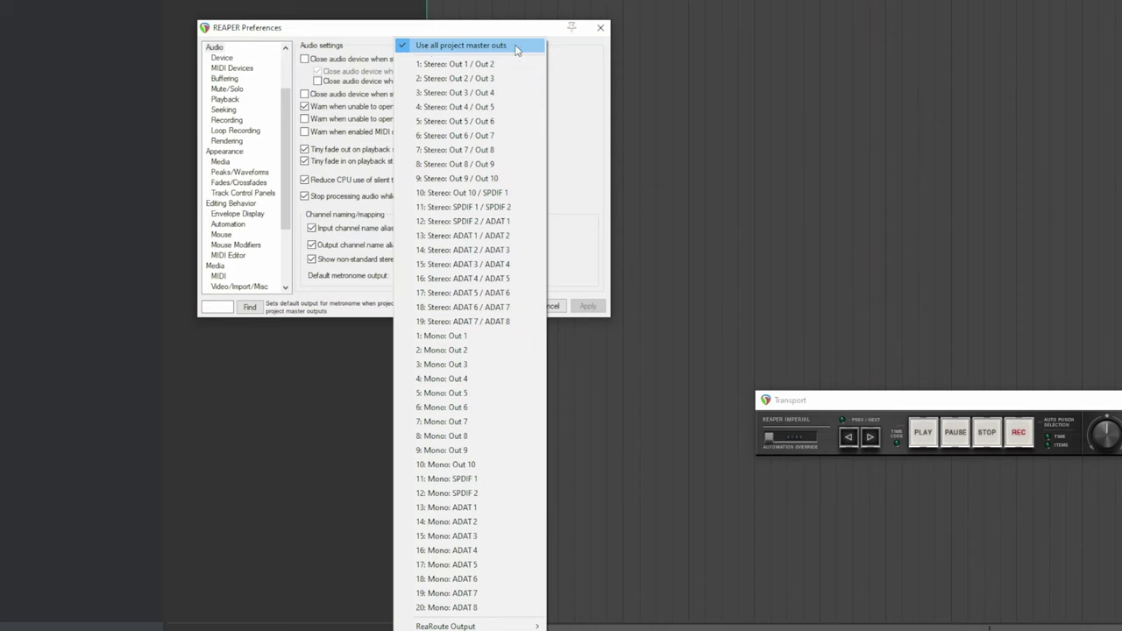
pyautogui.click(922, 433)
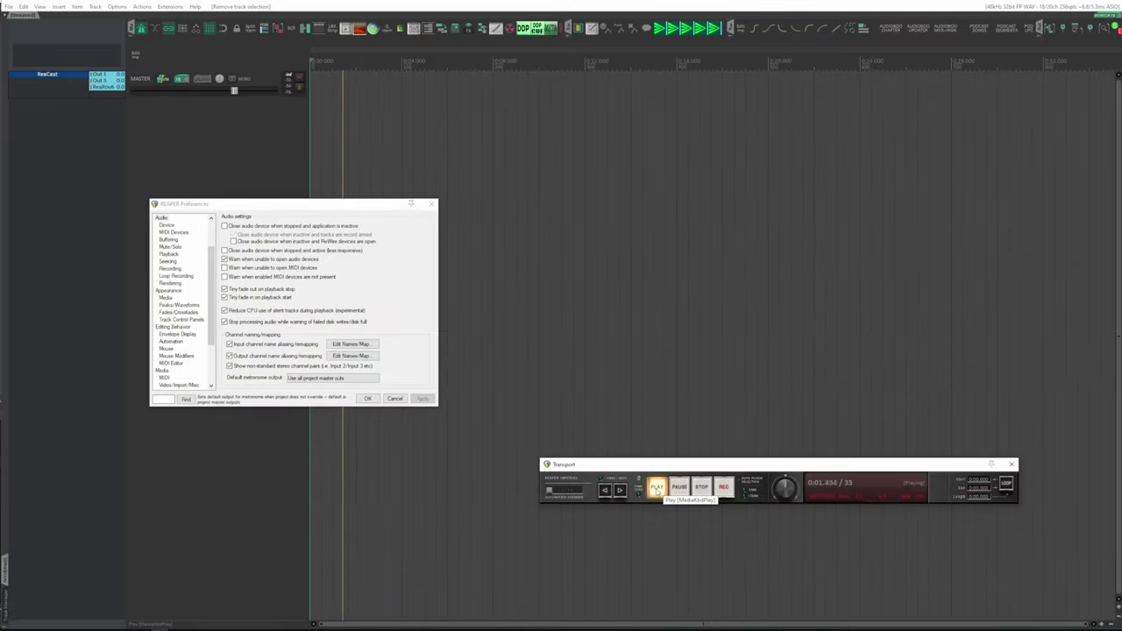
pyautogui.click(701, 488)
pyautogui.click(359, 377)
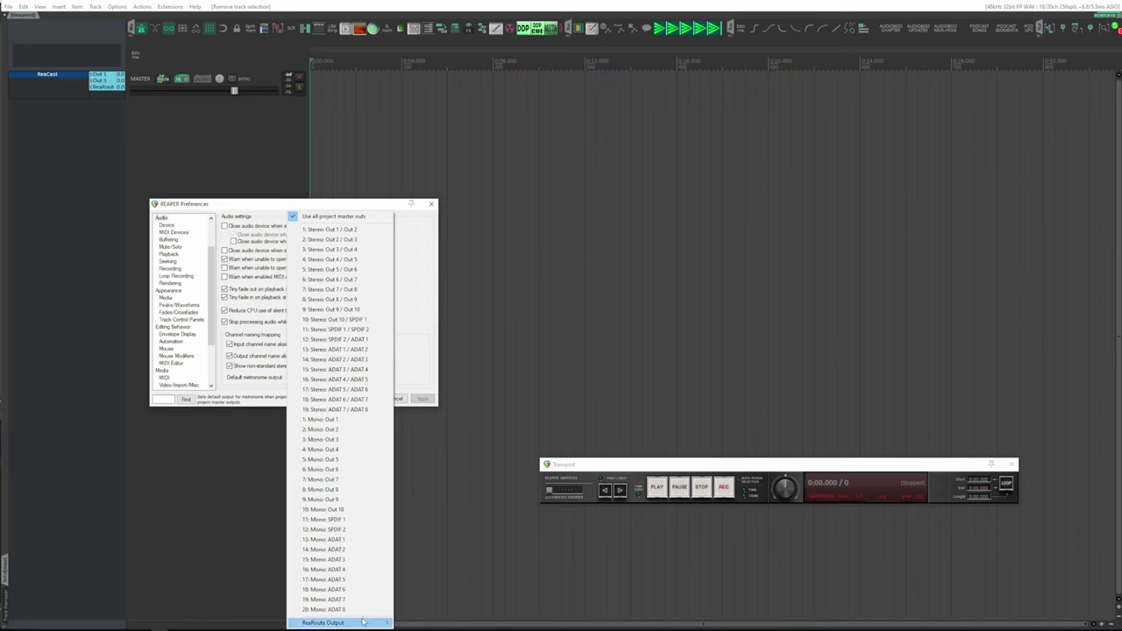
pyautogui.moveTo(362, 621)
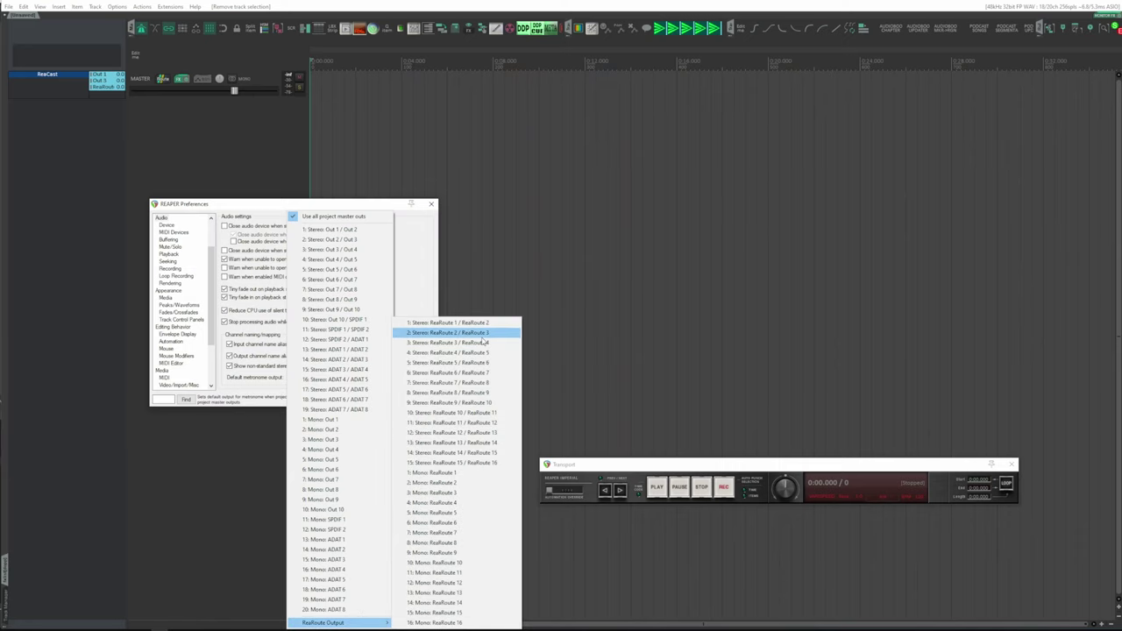
pyautogui.click(479, 476)
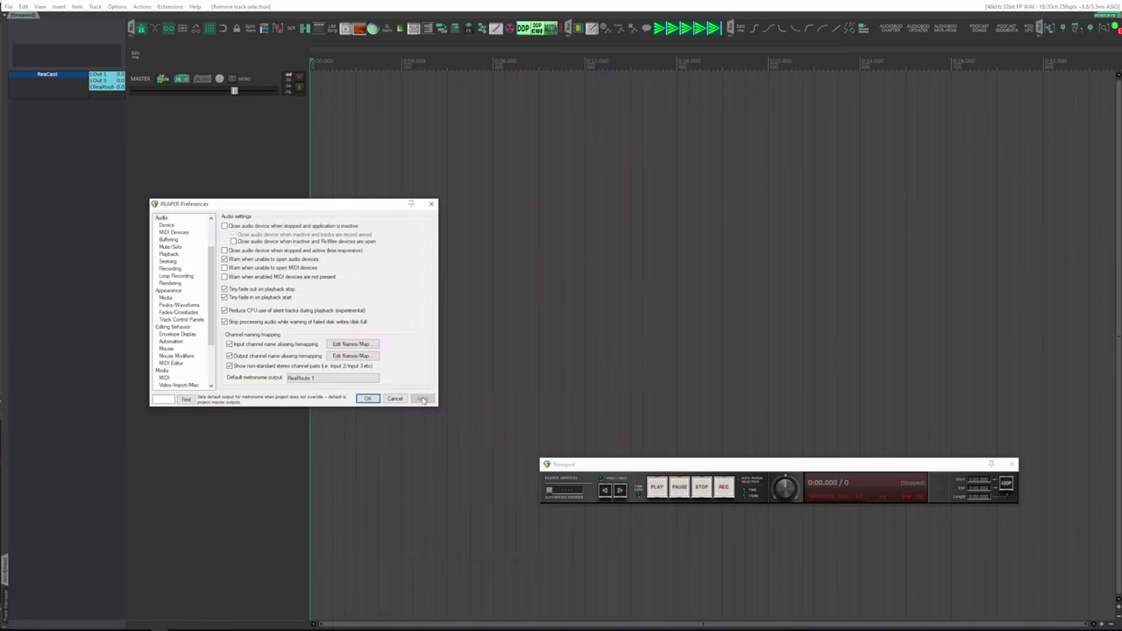
pyautogui.click(662, 495)
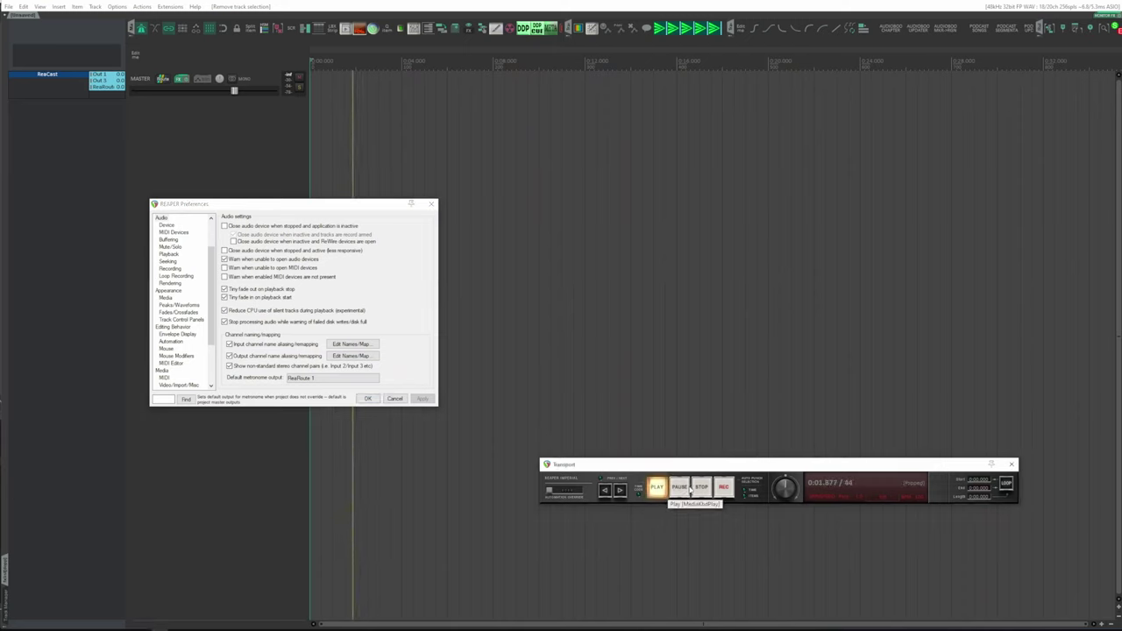
pyautogui.click(701, 487)
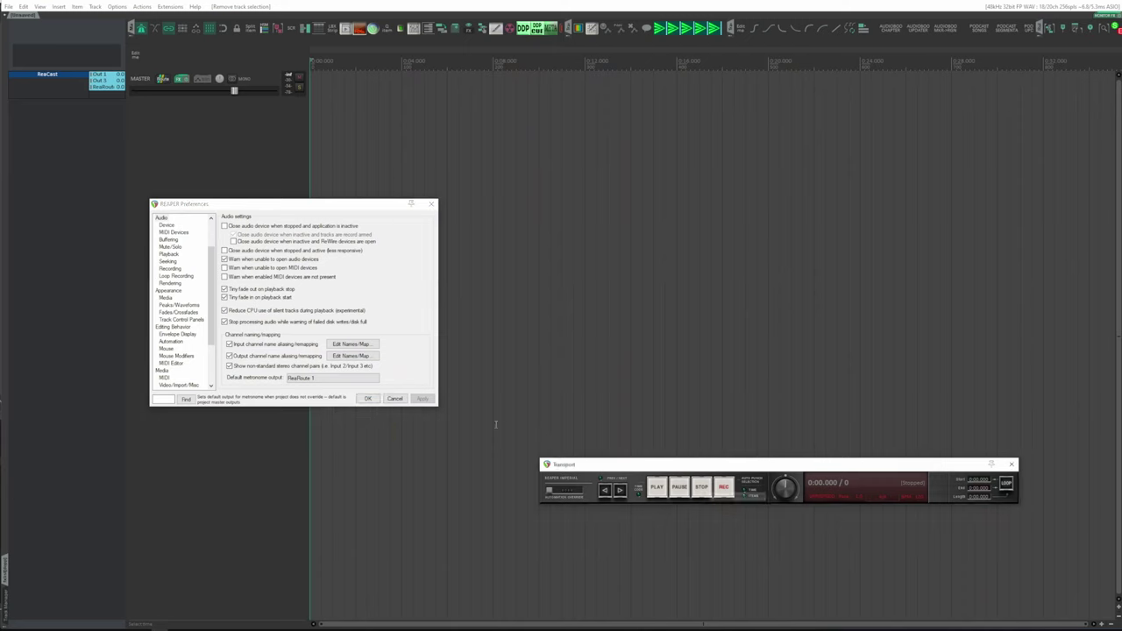
# - Switch the default metronome output to 2: Mono: ReaRoute 2 and play to test it
pyautogui.click(370, 378)
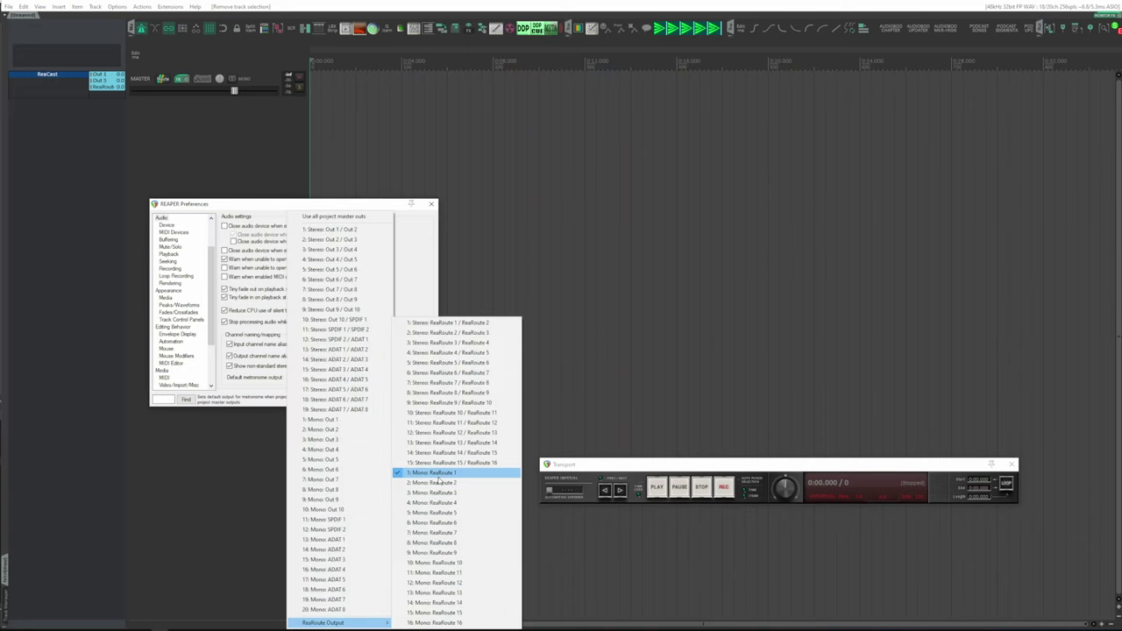
pyautogui.click(438, 482)
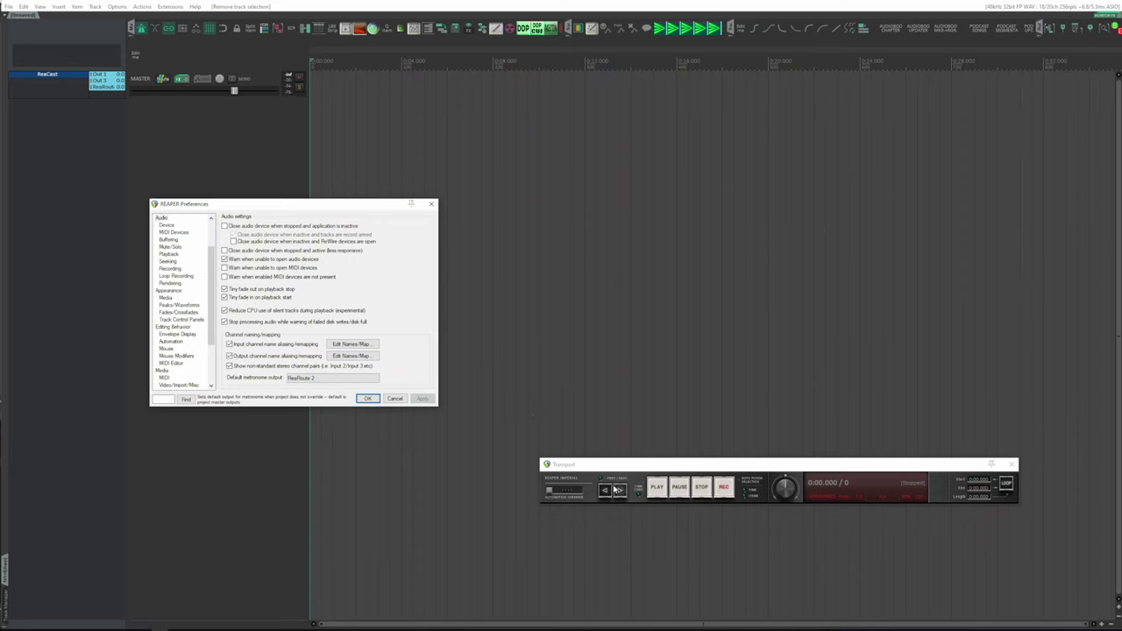
pyautogui.click(657, 487)
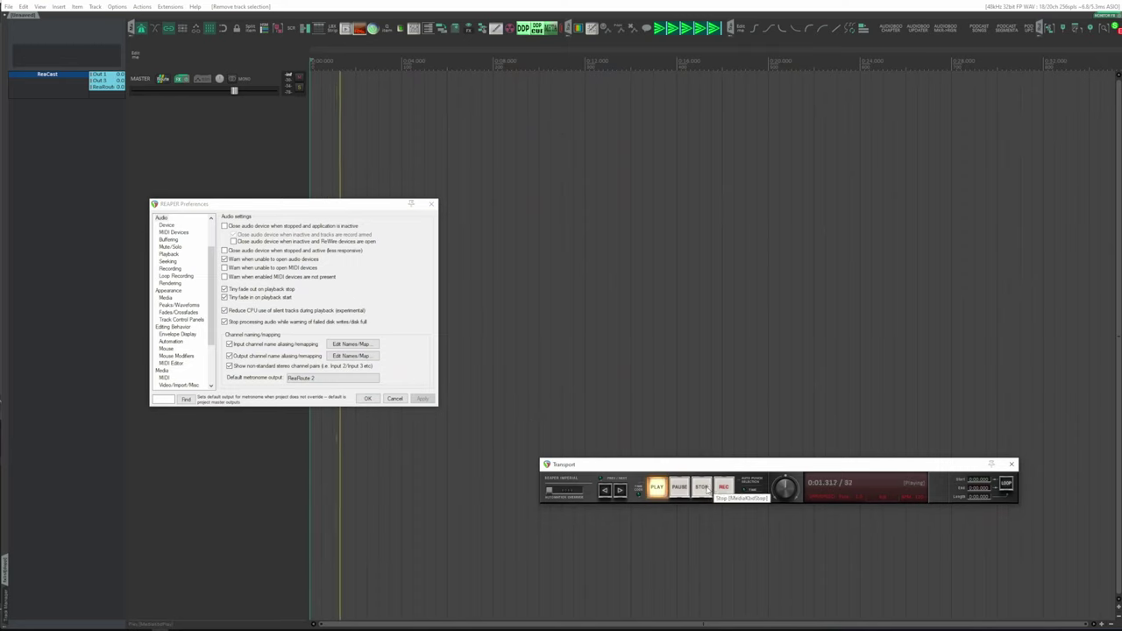
pyautogui.click(354, 384)
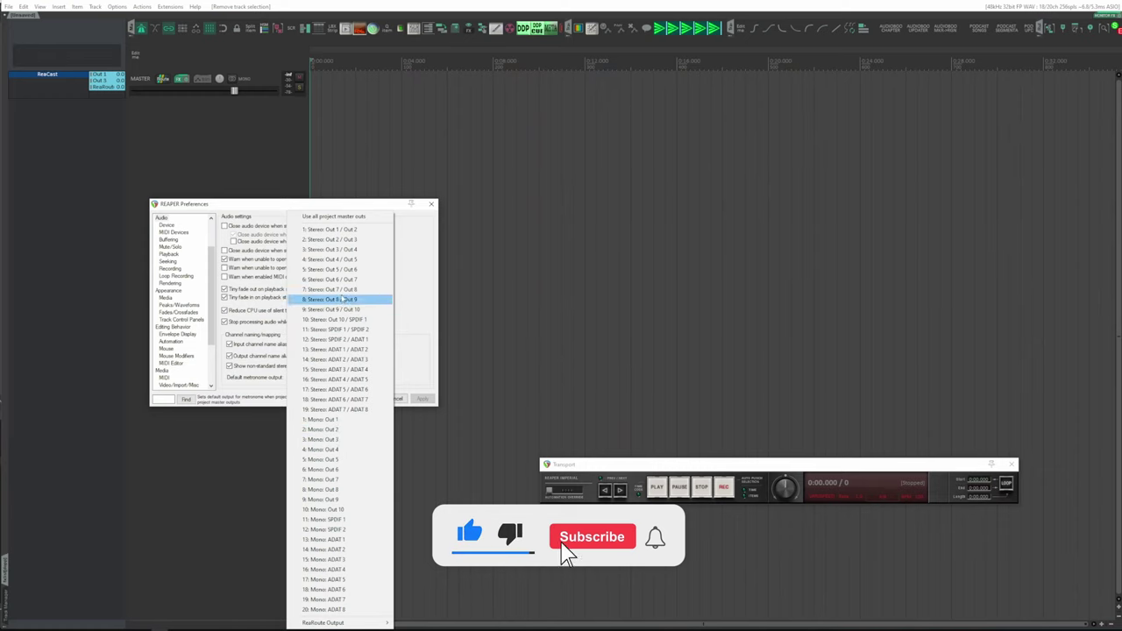